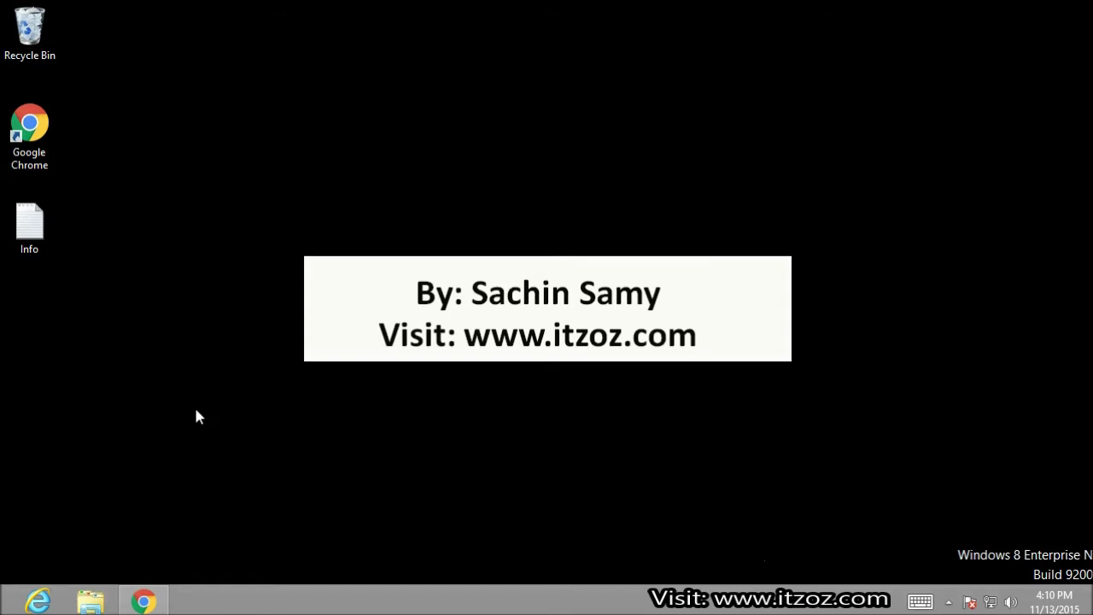
- Open Client Settings under General in the MailEnable Web Mail options
click(144, 601)
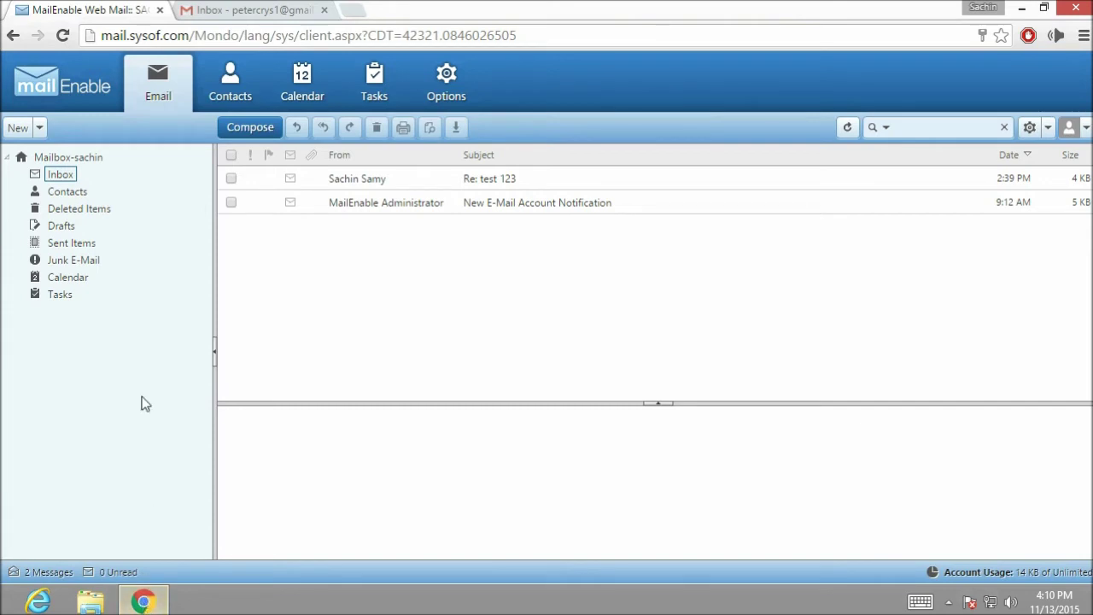
click(445, 93)
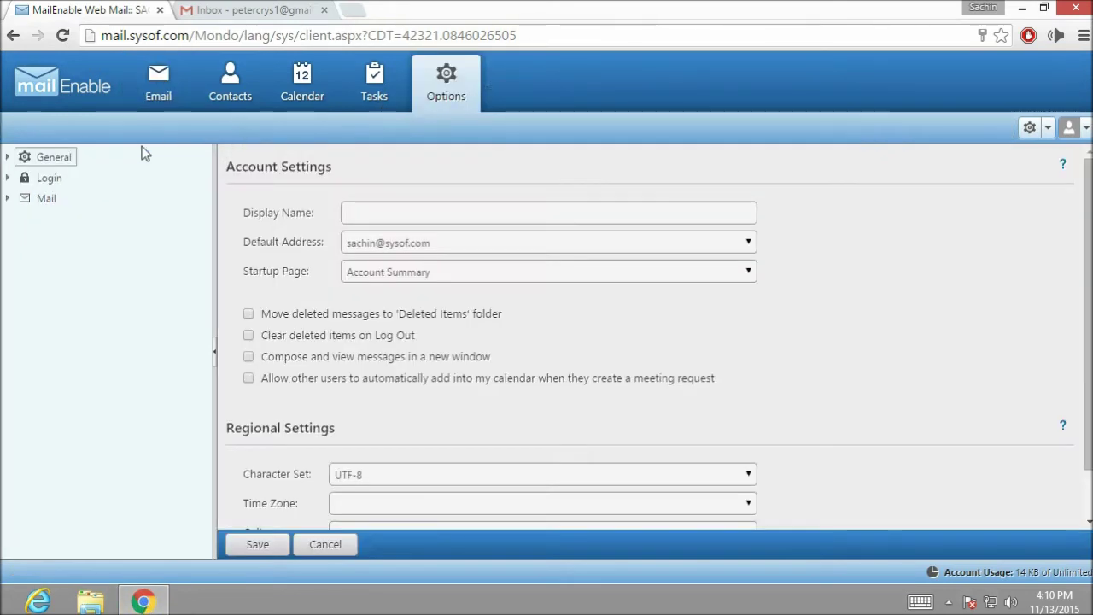
click(7, 159)
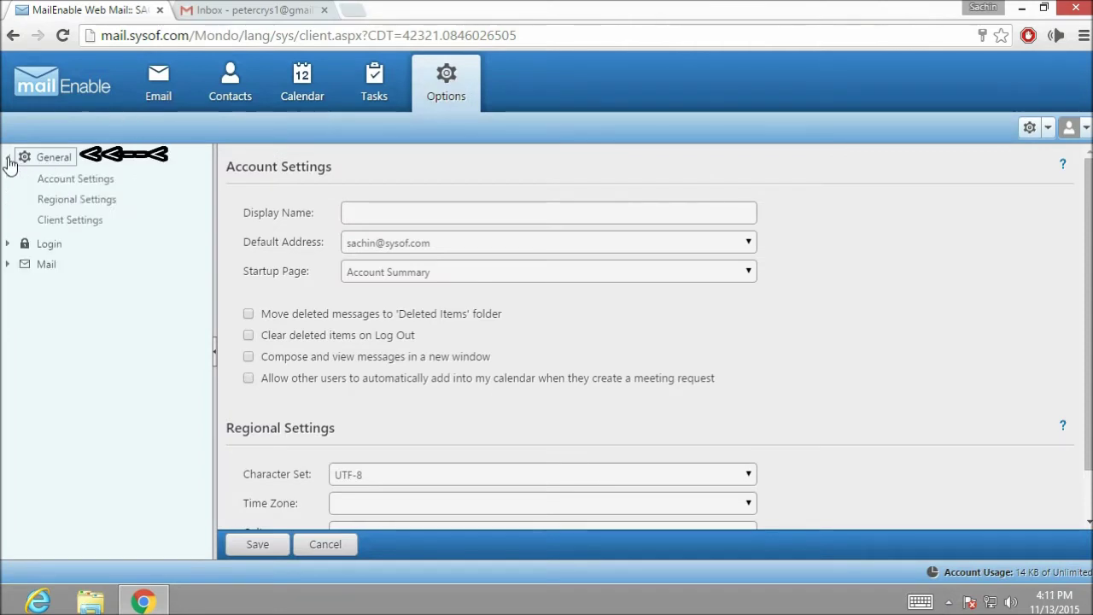
click(70, 221)
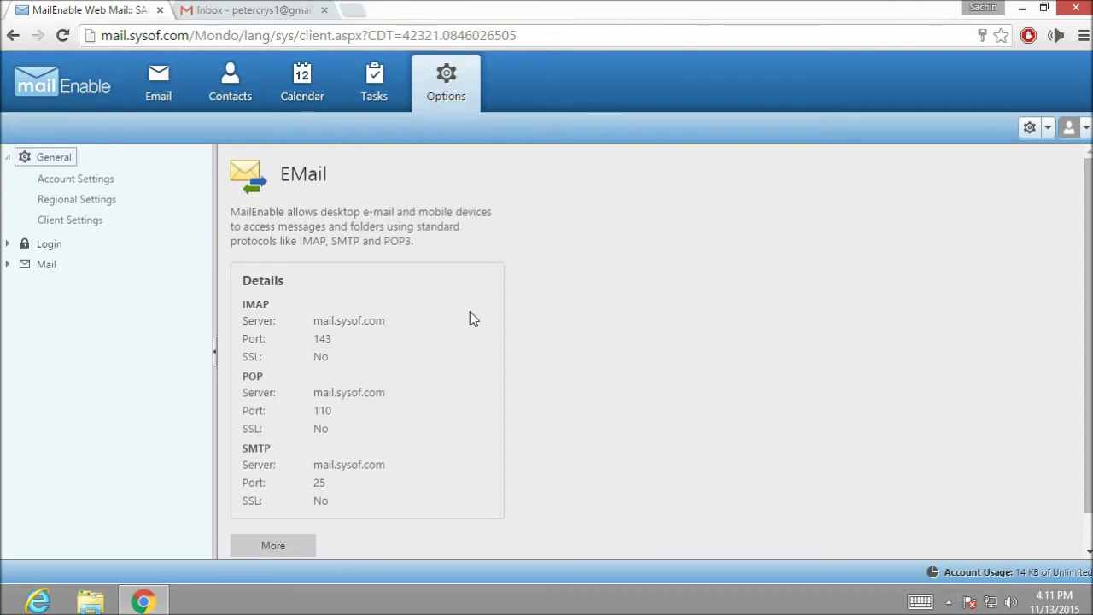
- Highlight the IMAP (143), POP (110) and SMTP (25) server details for mail.sysof.com
drag(242, 304, 302, 305)
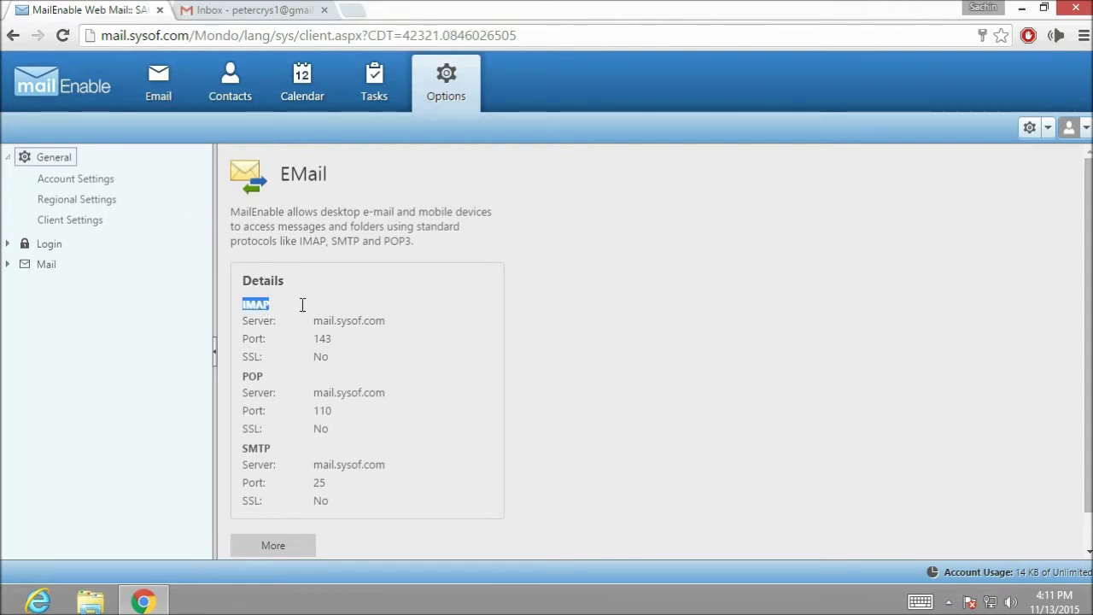
drag(240, 380, 264, 378)
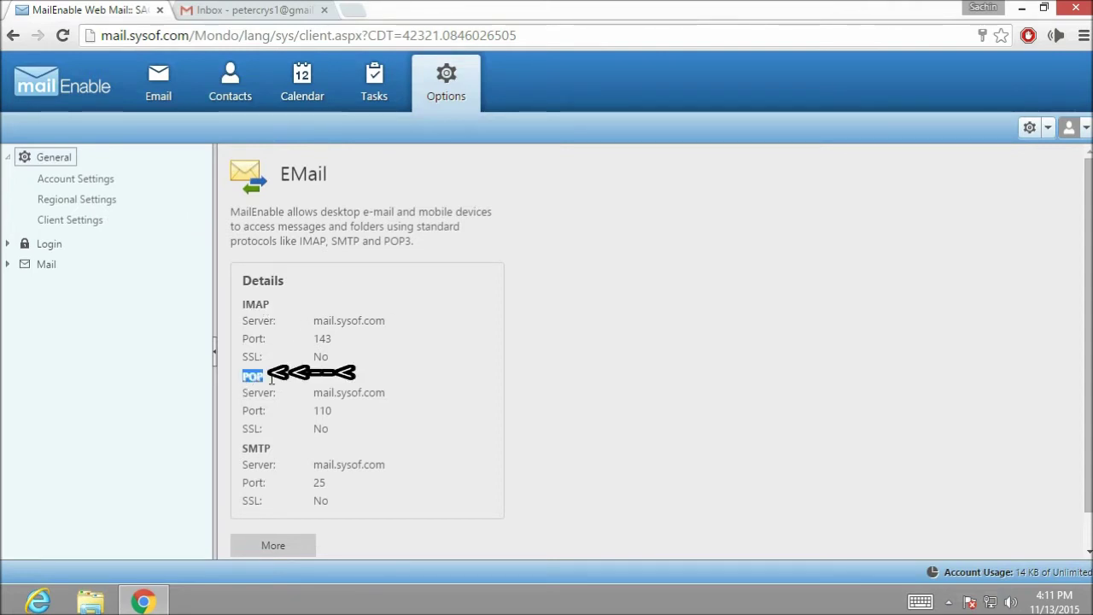
drag(243, 427, 288, 449)
click(281, 405)
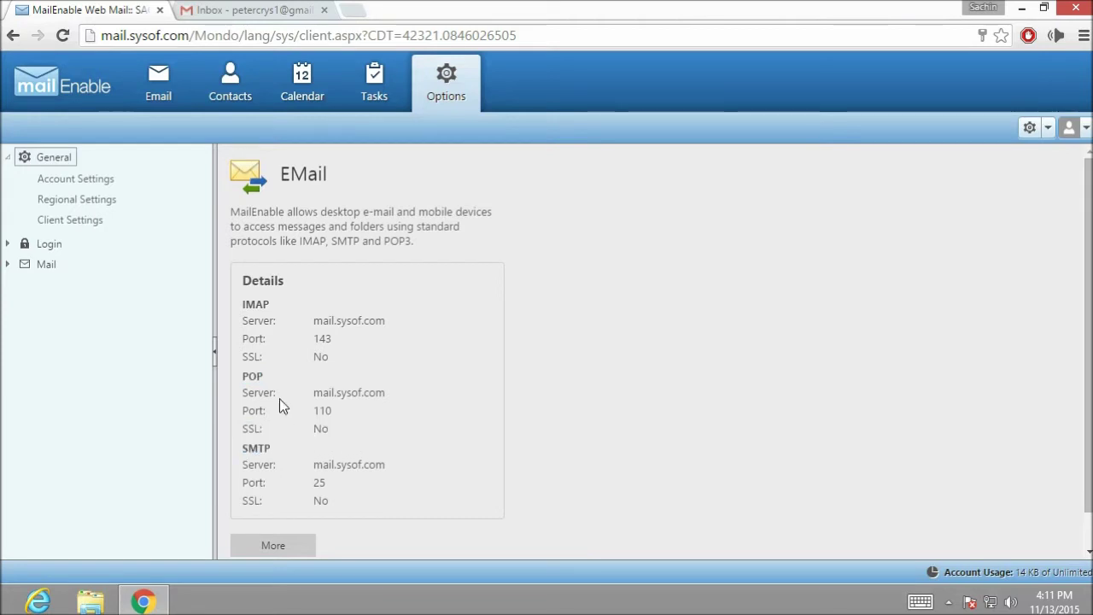
drag(244, 378, 274, 377)
click(280, 398)
drag(242, 448, 270, 450)
click(280, 450)
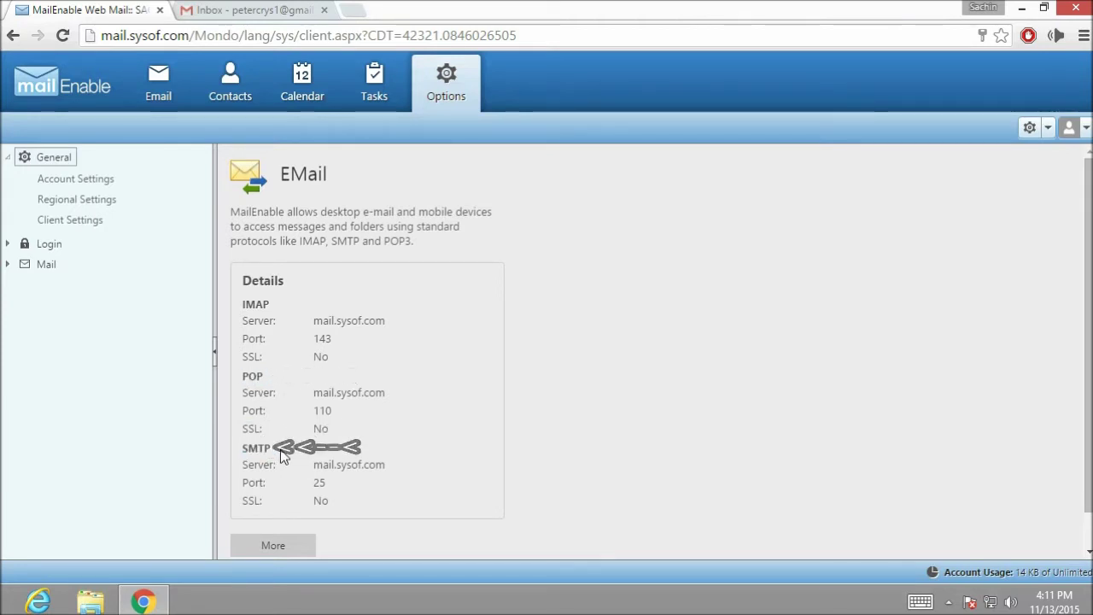
- Minimize Chrome and launch Outlook 2010 from the Start screen
click(1021, 7)
key(super)
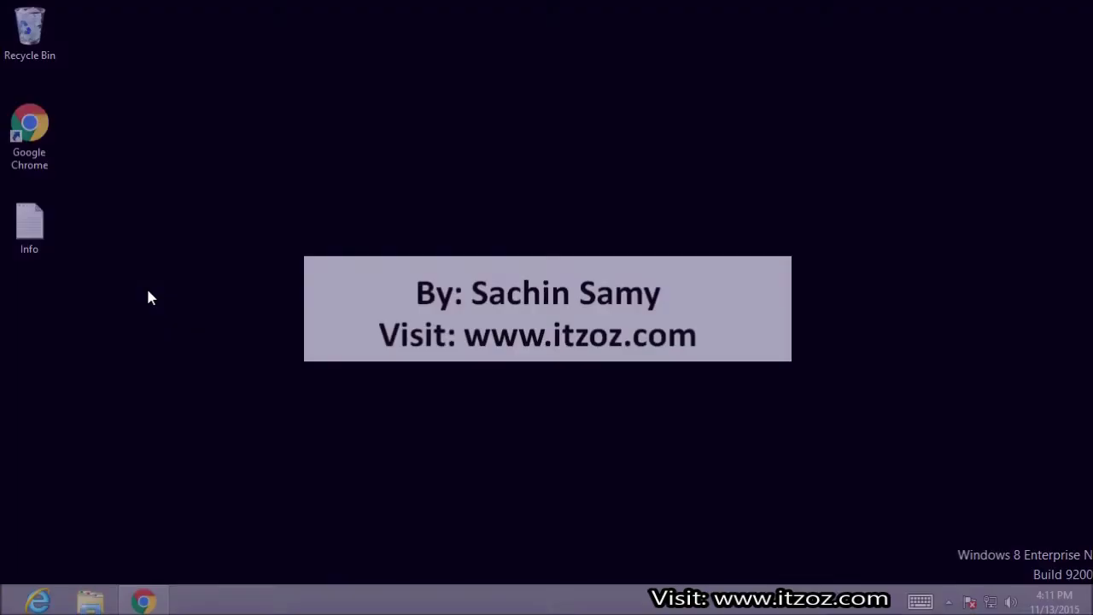
scroll(439, 410, down, 5)
click(683, 543)
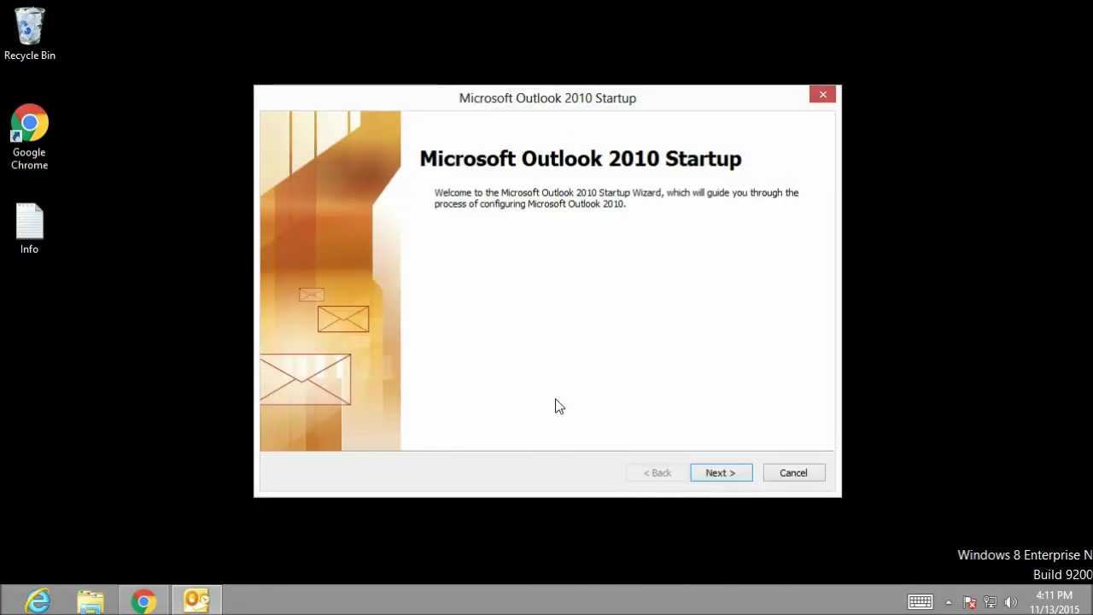
- Choose to add an e-mail account with manual server settings for POP/IMAP Internet E-mail
click(724, 475)
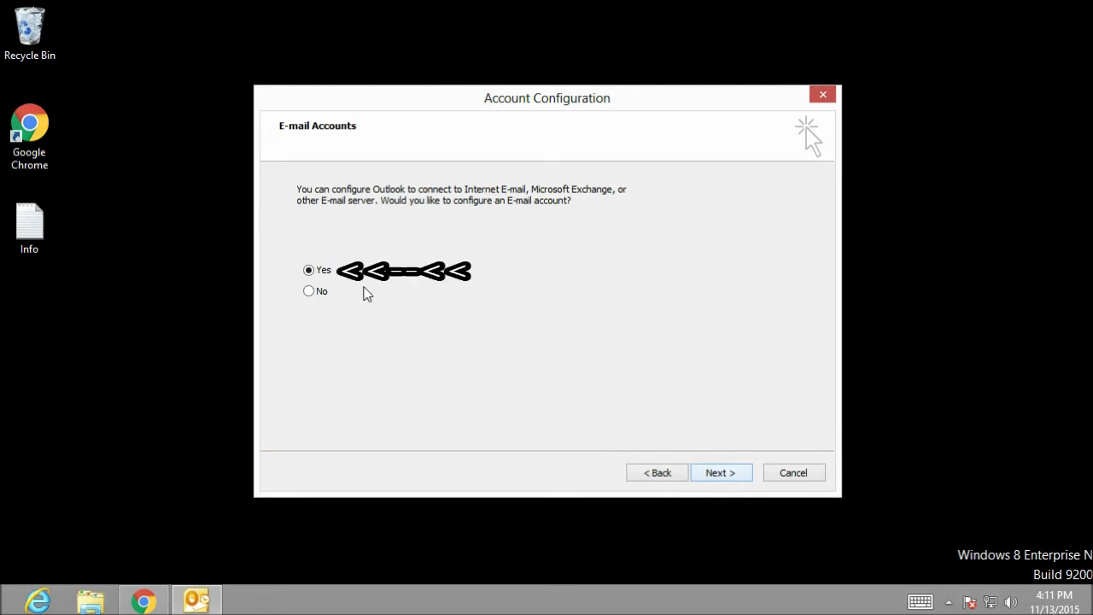
click(720, 475)
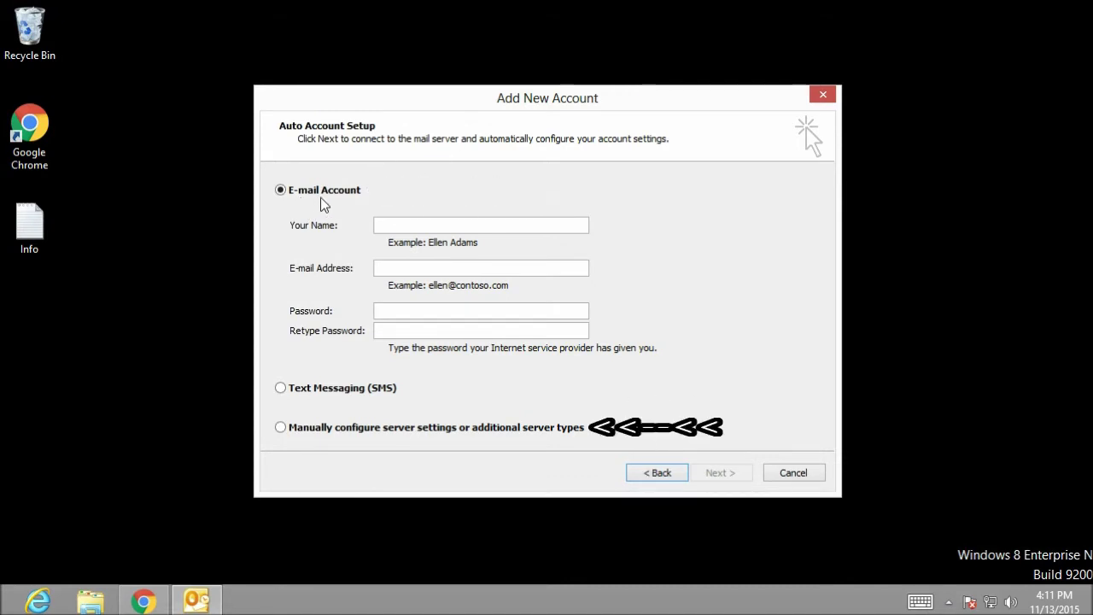
click(318, 432)
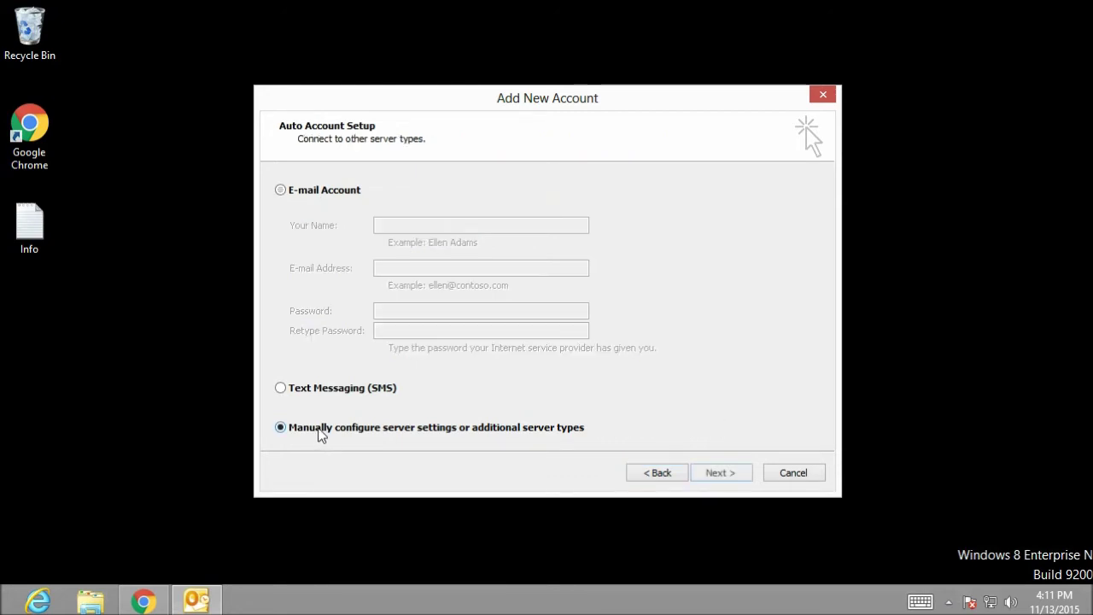
click(738, 474)
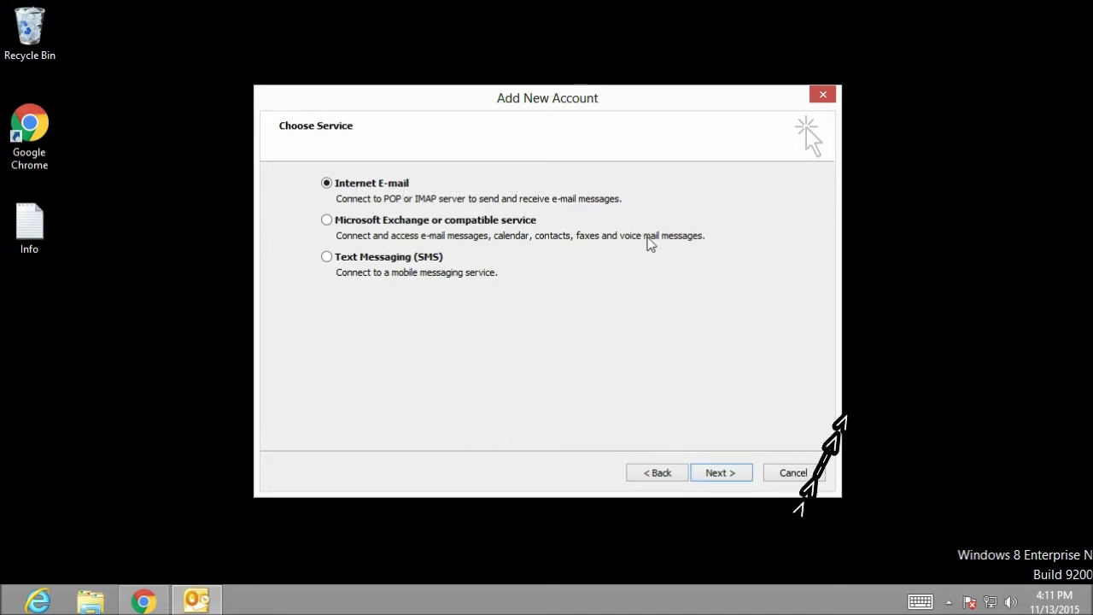
click(703, 473)
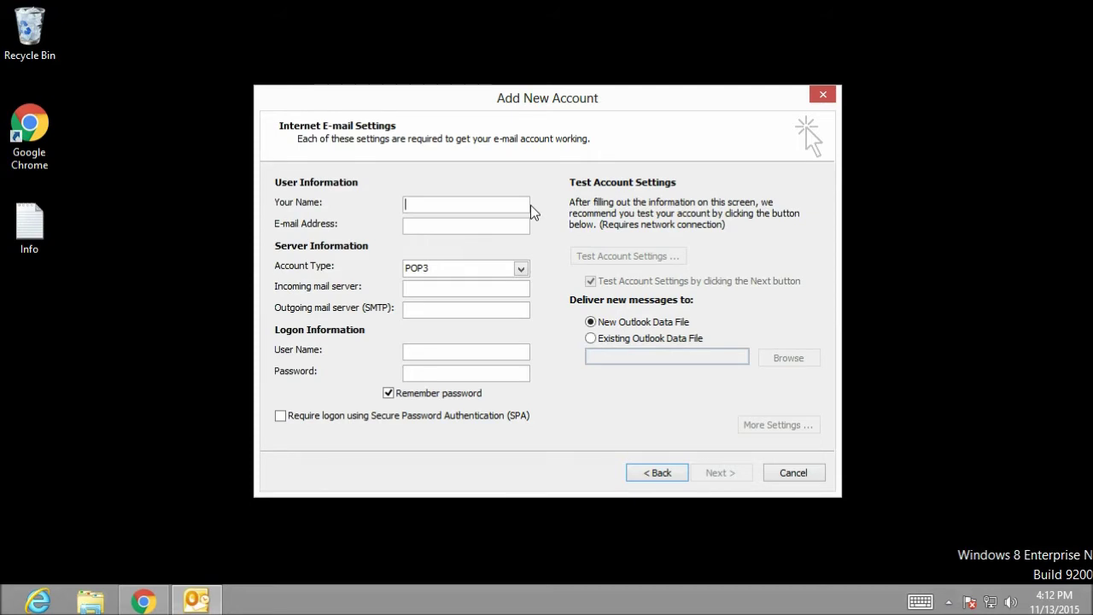
- Enter the user's full name and e-mail address
click(504, 225)
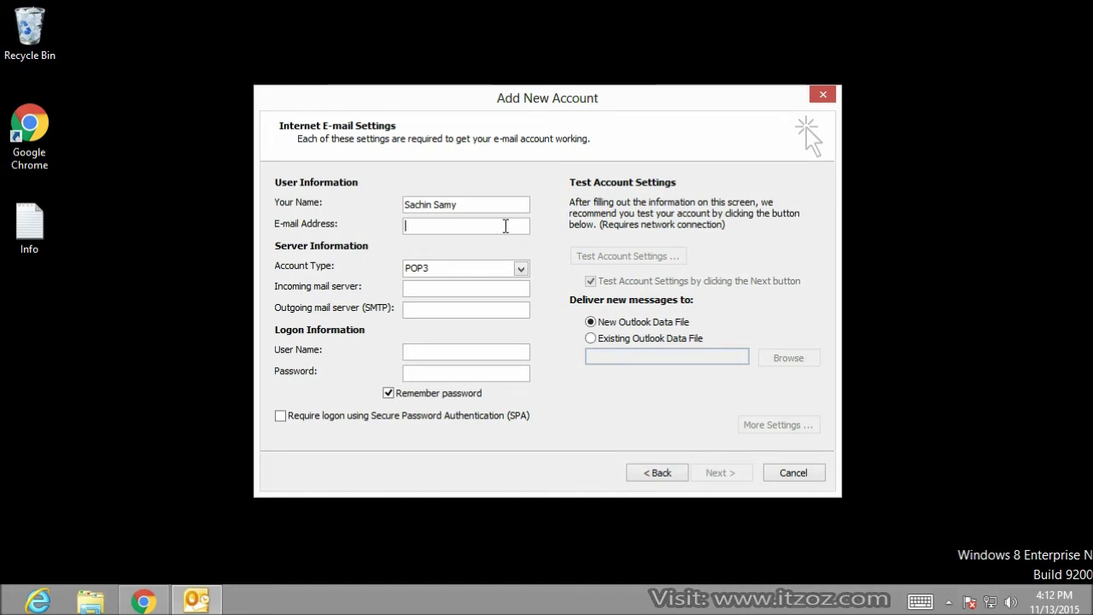
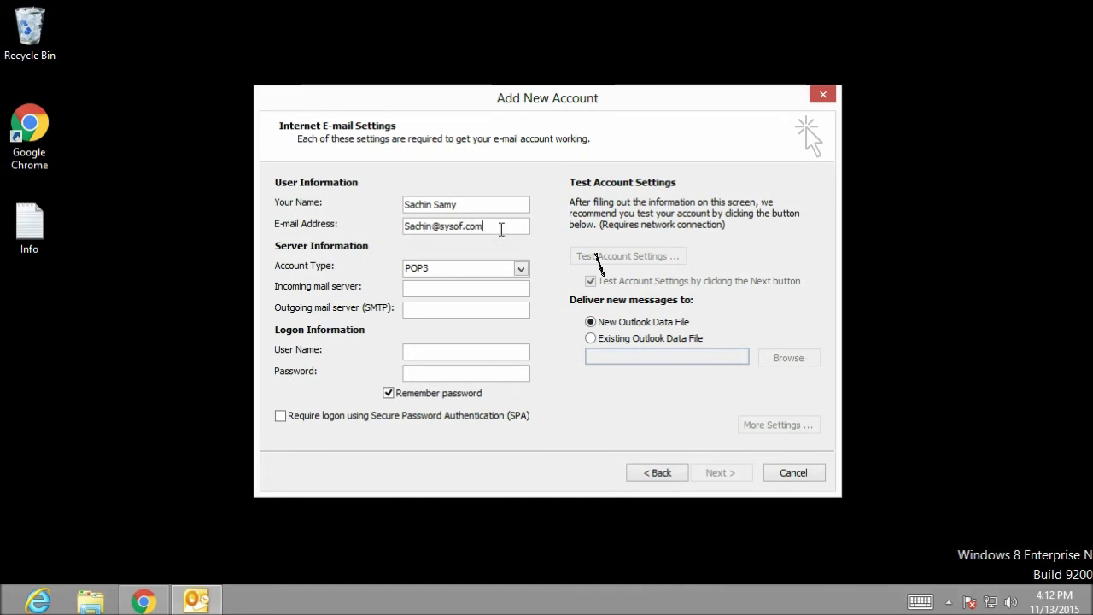
- Set both incoming and outgoing mail servers to mail.sysof.com
click(452, 285)
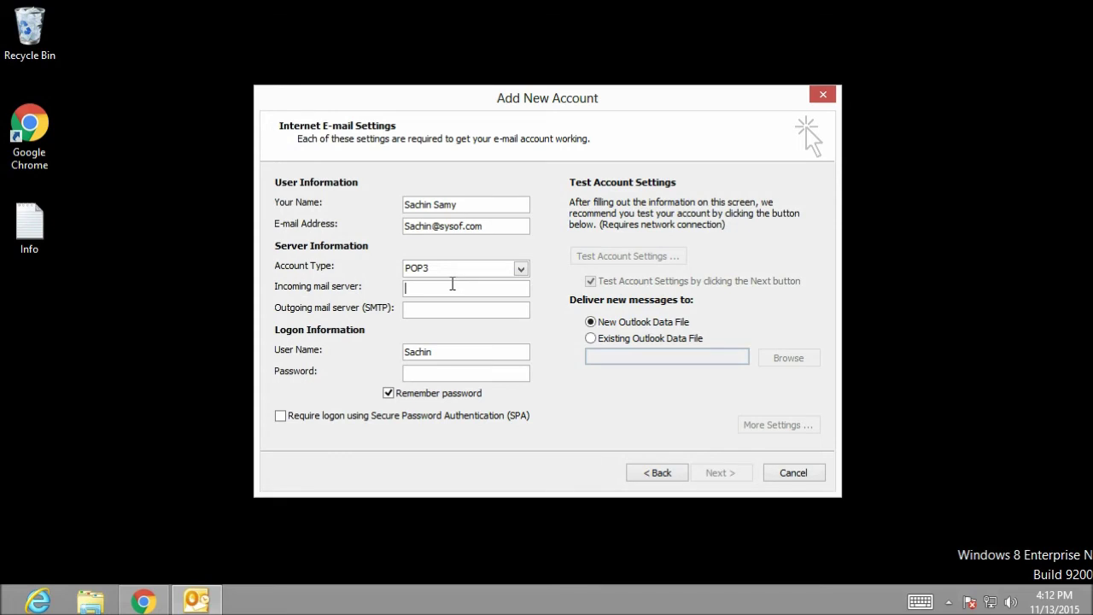
text(sysof.com)
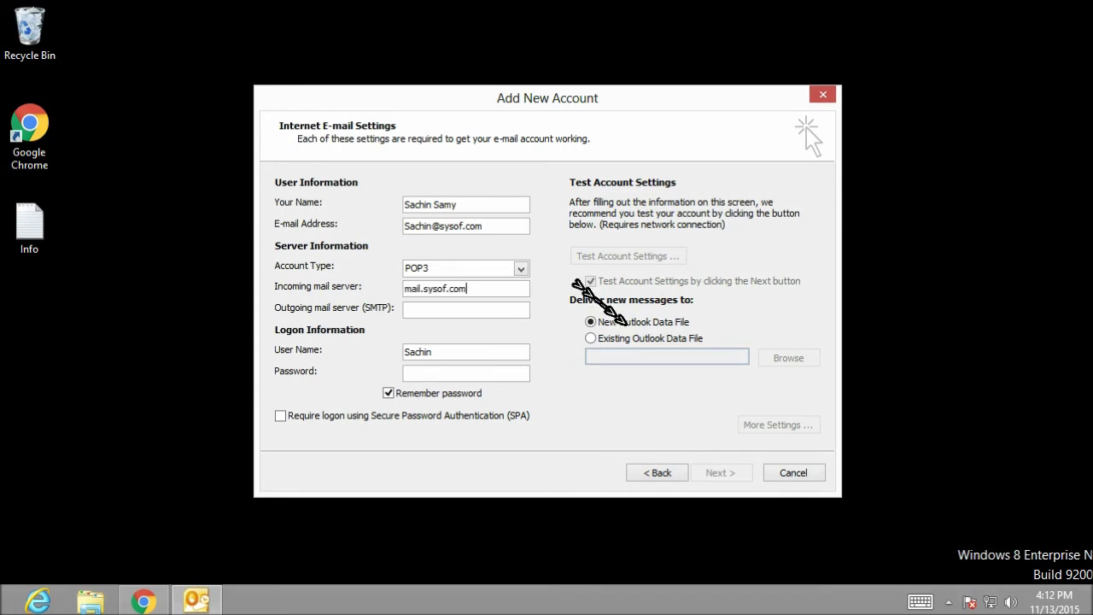
key(shift+Home)
key(ctrl+c)
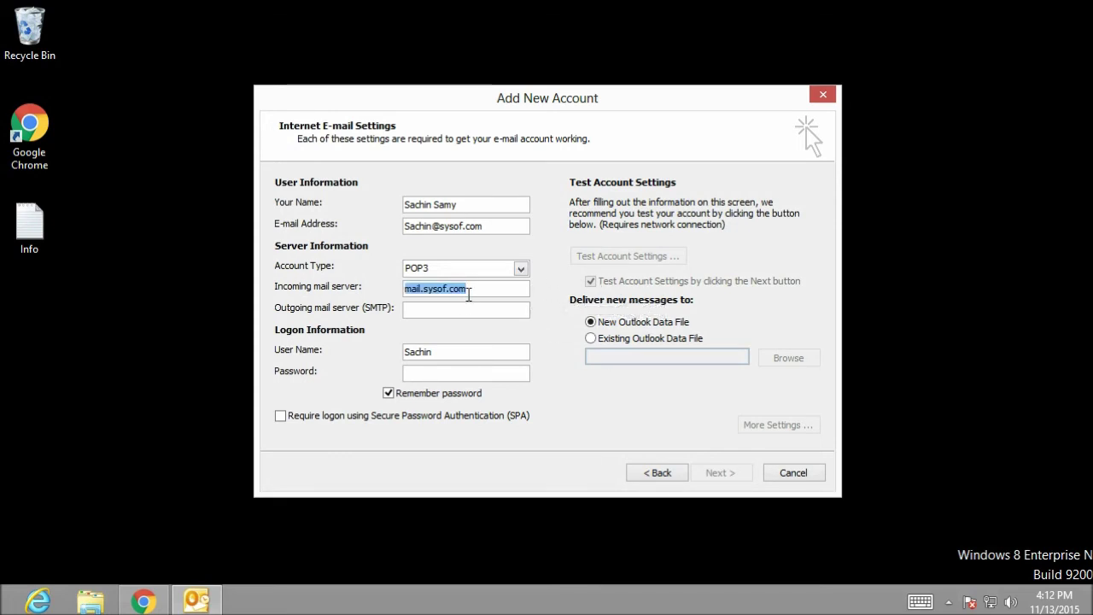
click(470, 310)
key(ctrl+v)
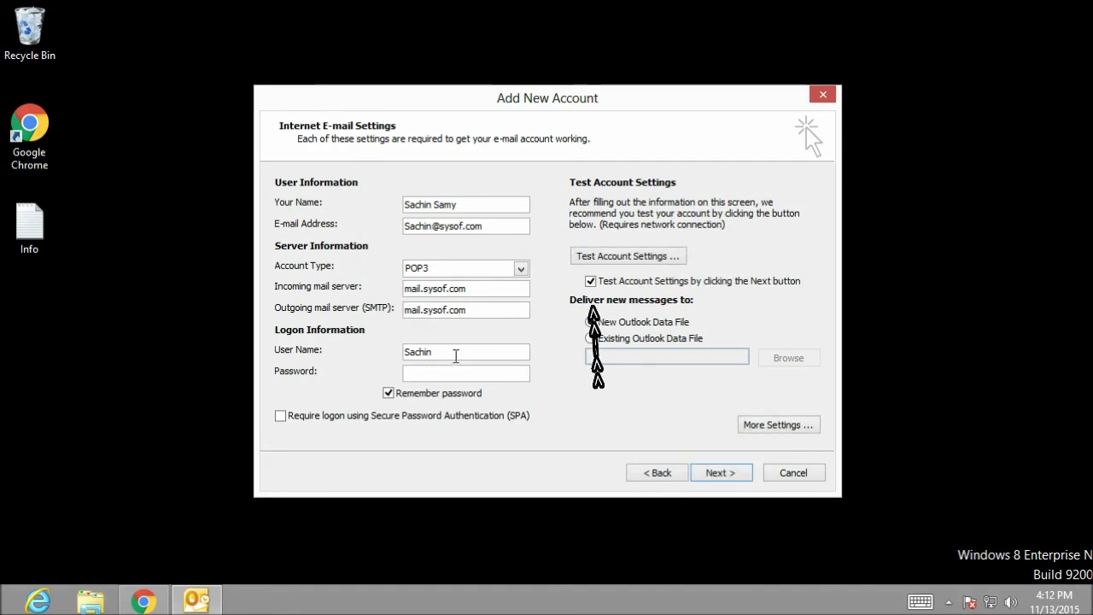
click(454, 353)
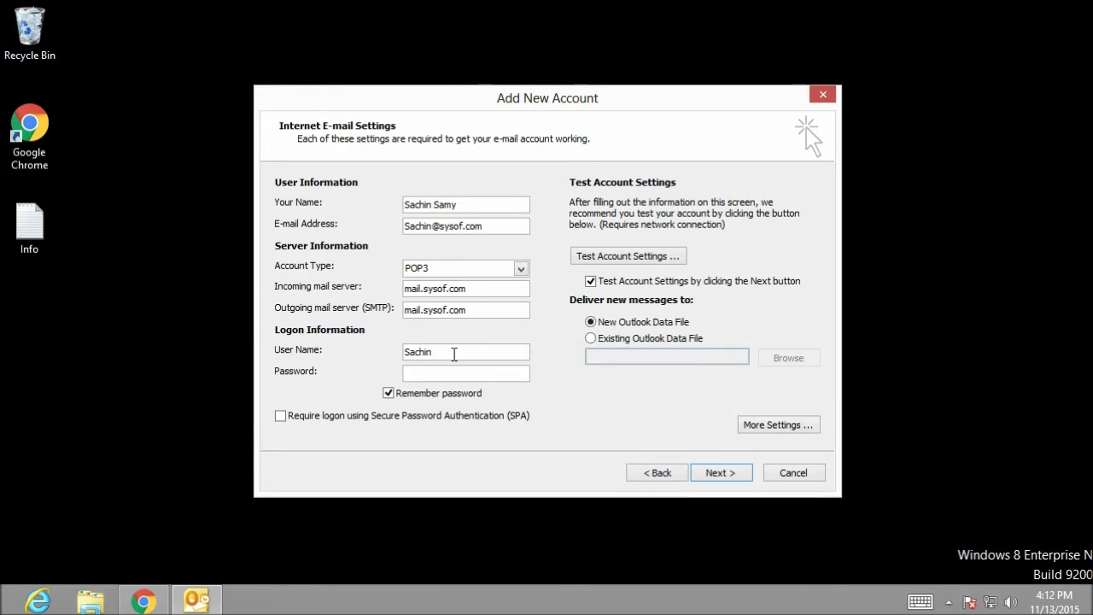
text(@sysof.com)
click(461, 370)
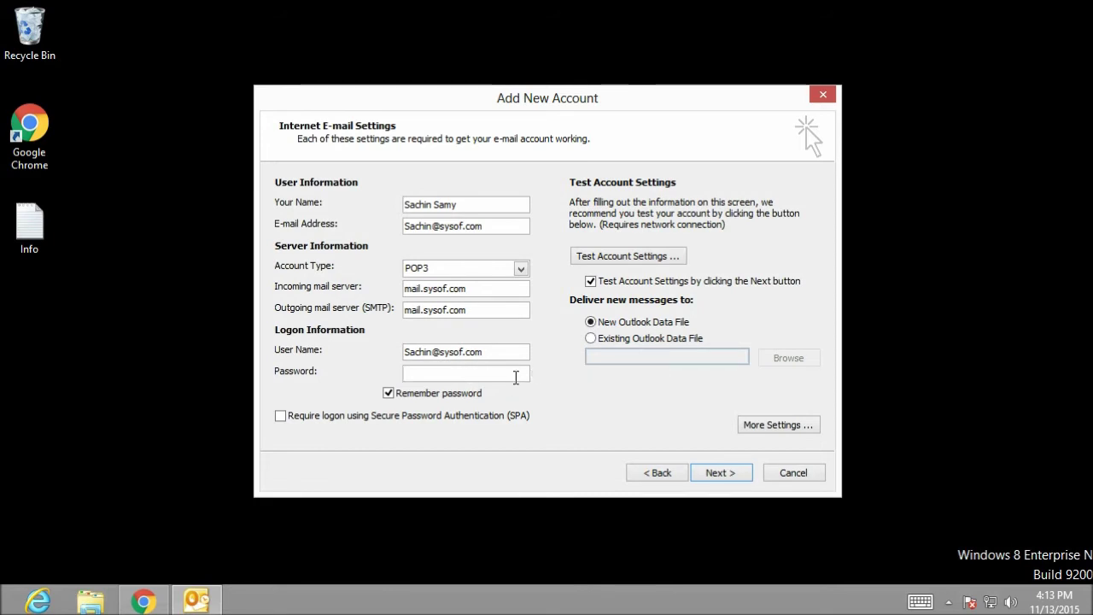
key(ctrl+v)
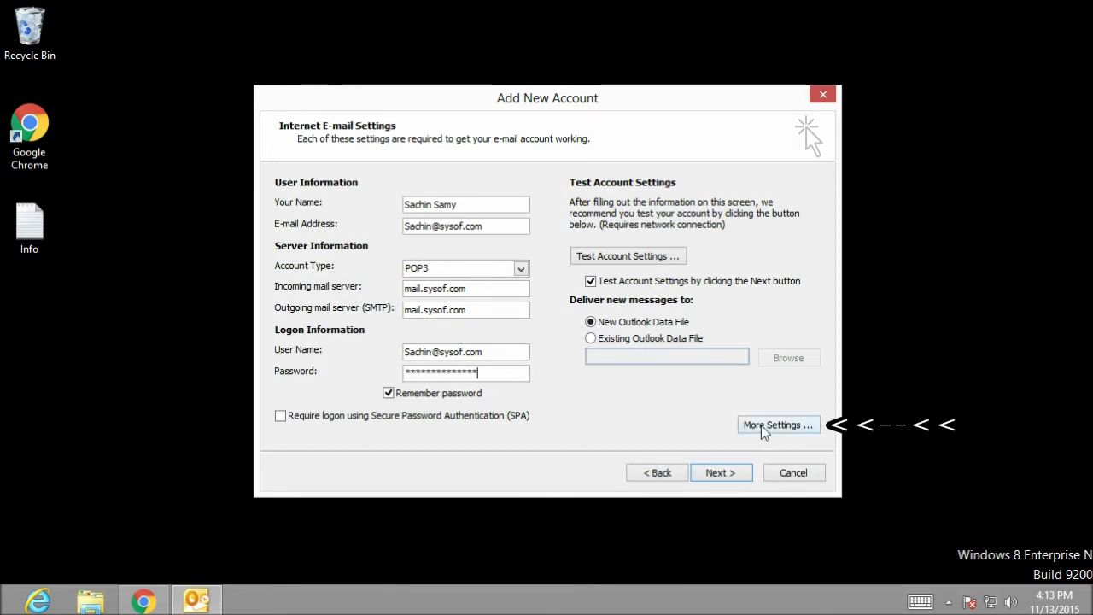
click(764, 429)
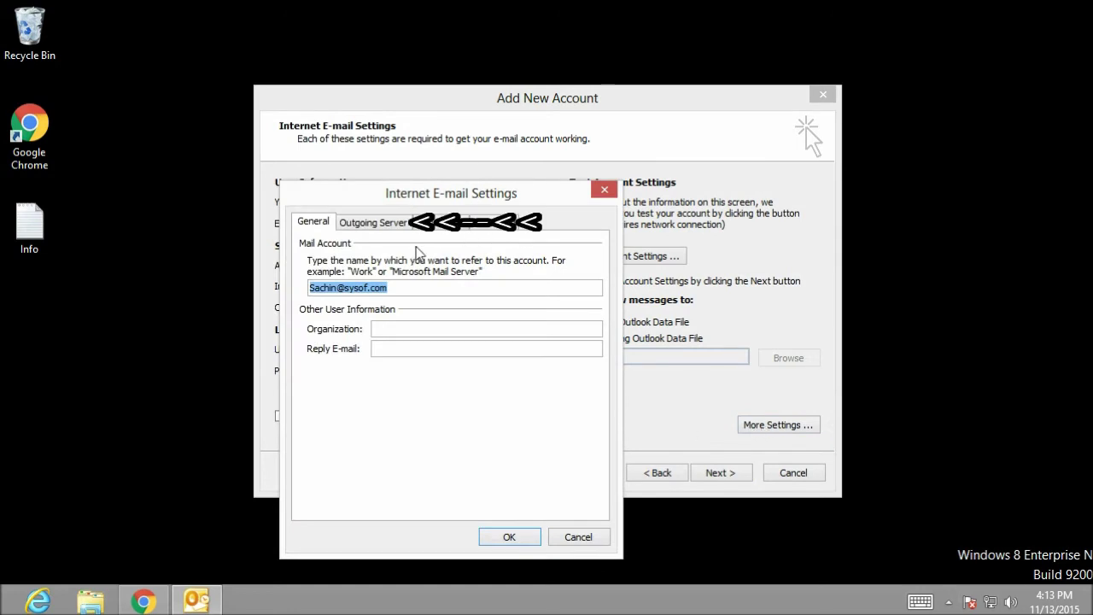
- Require authentication for the outgoing SMTP server in More Settings
click(395, 226)
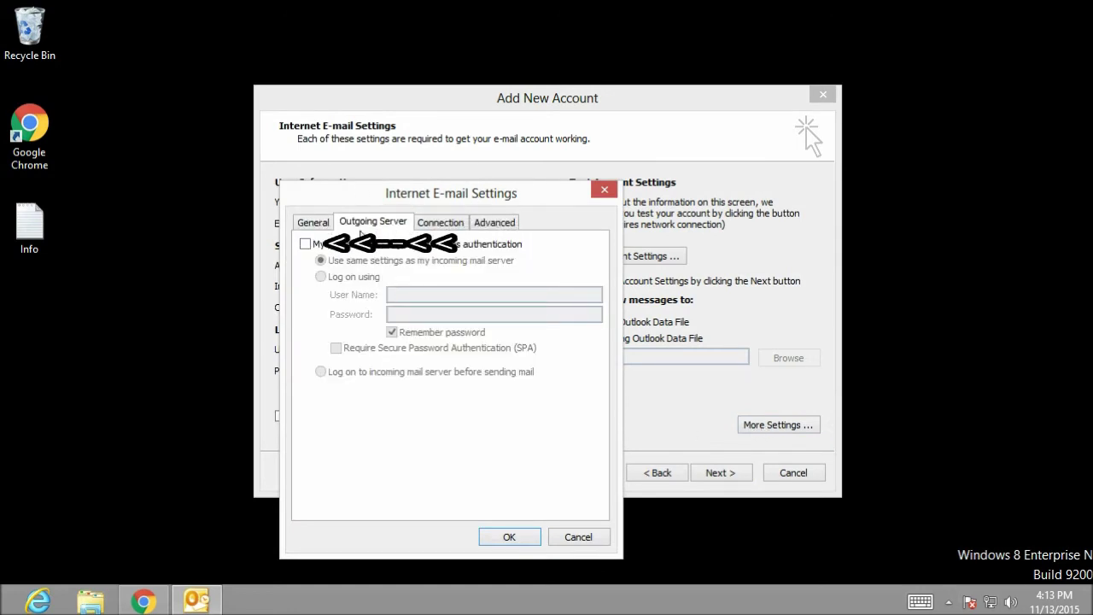
click(305, 243)
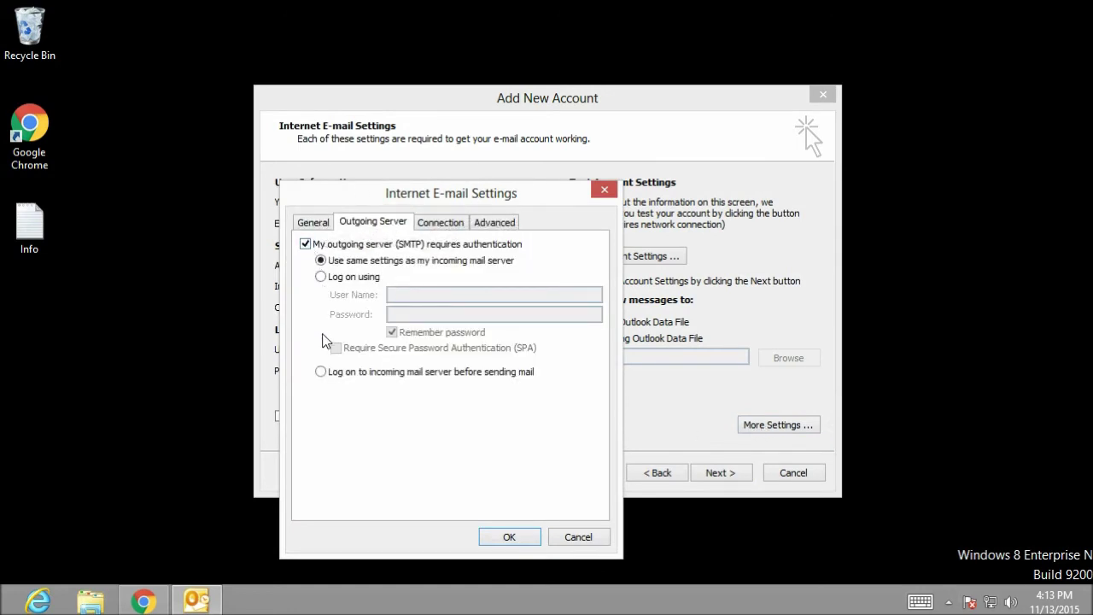
click(511, 538)
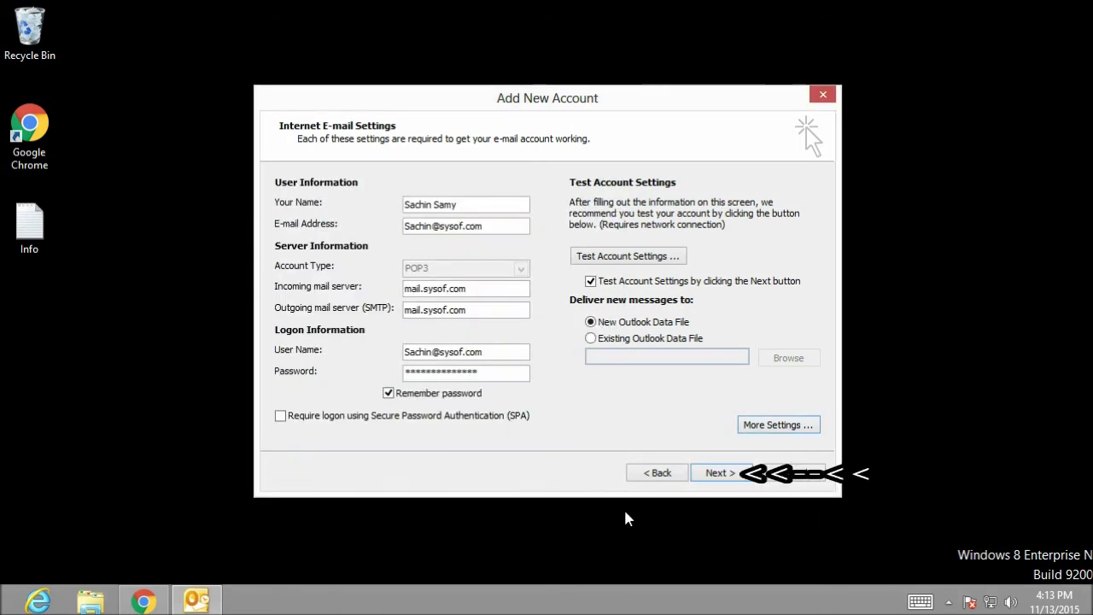
- Run the account settings test and finish the Add New Account wizard
click(720, 473)
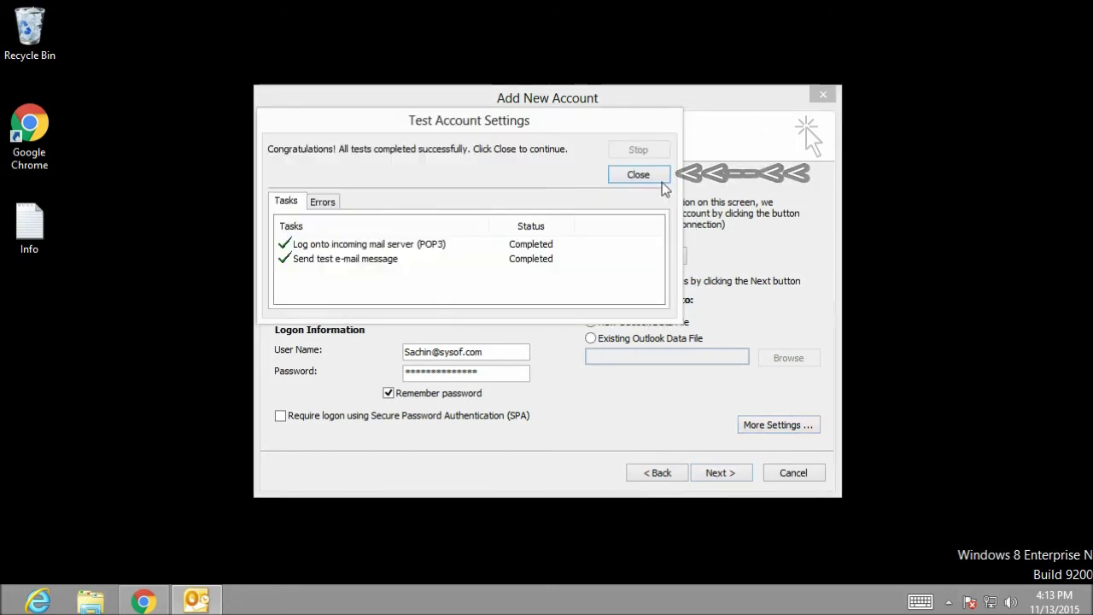
click(640, 175)
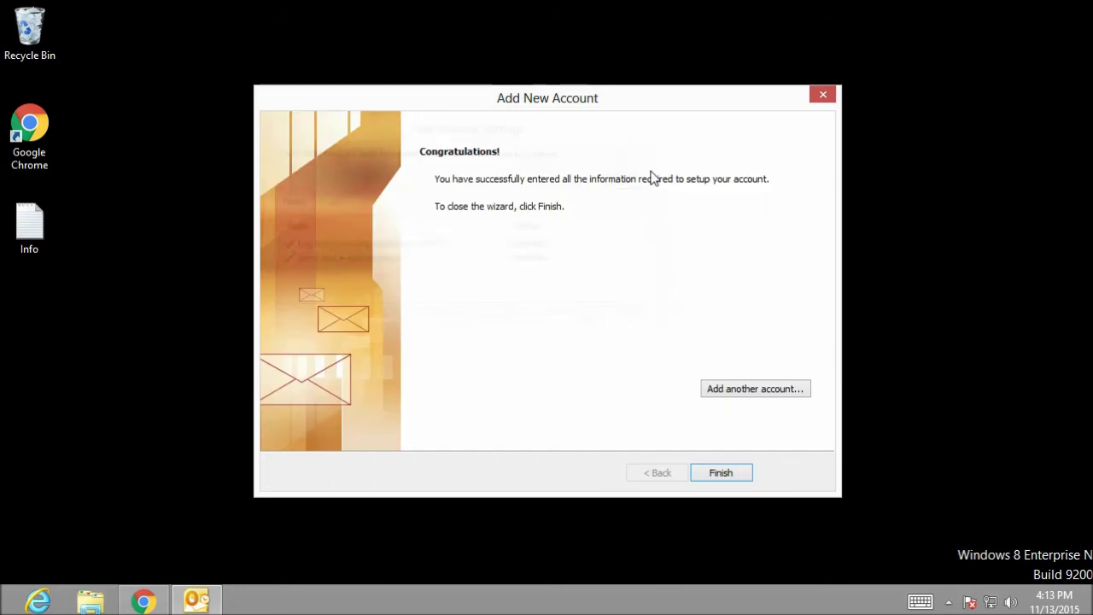
click(727, 474)
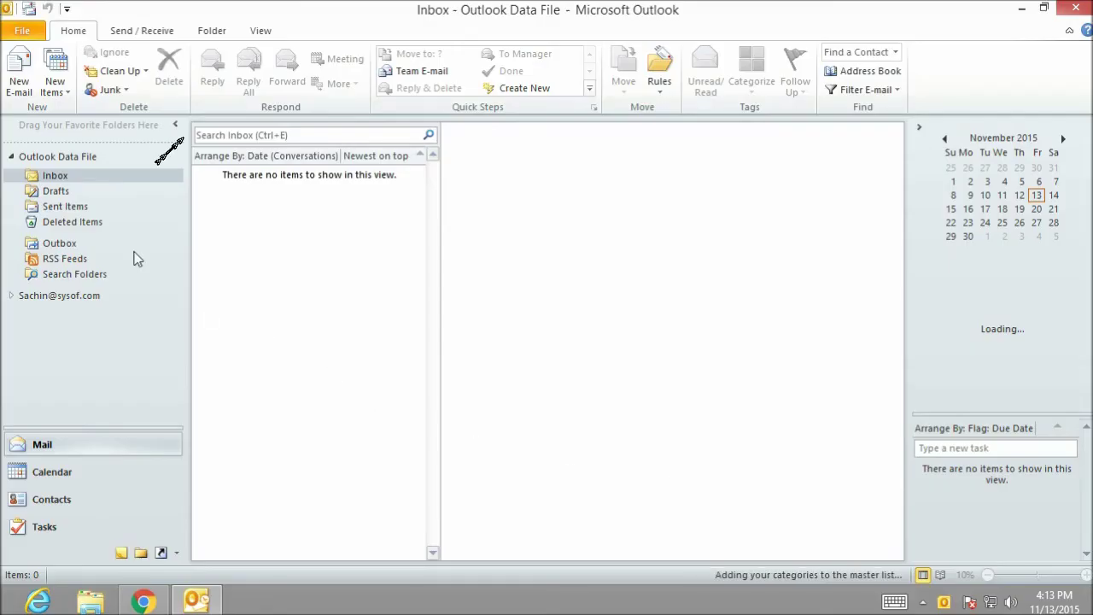
- Expand the new account's folders and open its Inbox
click(12, 159)
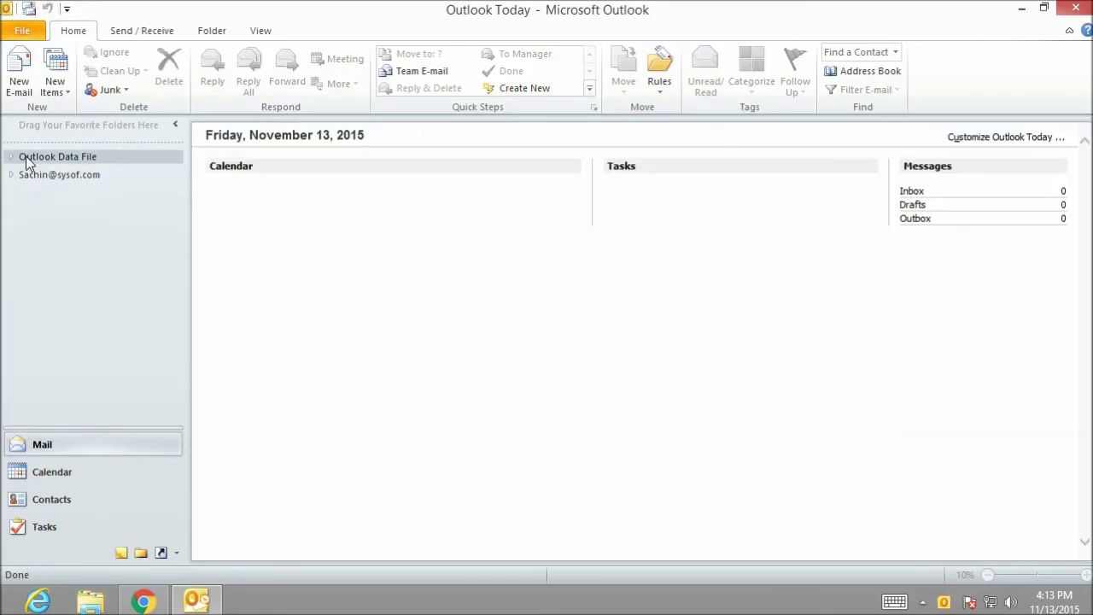
click(34, 177)
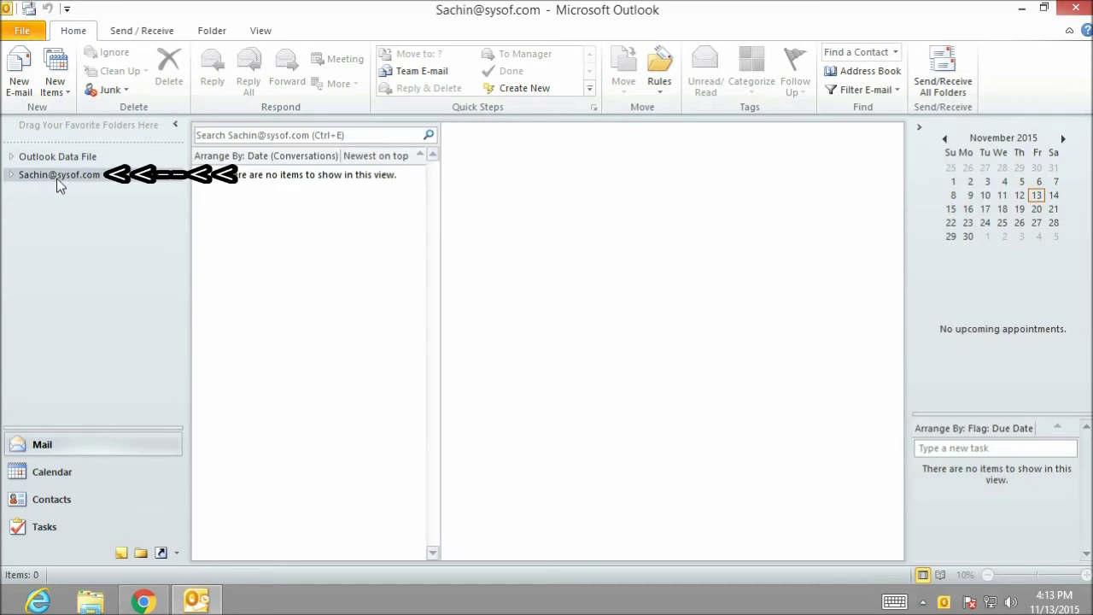
click(13, 176)
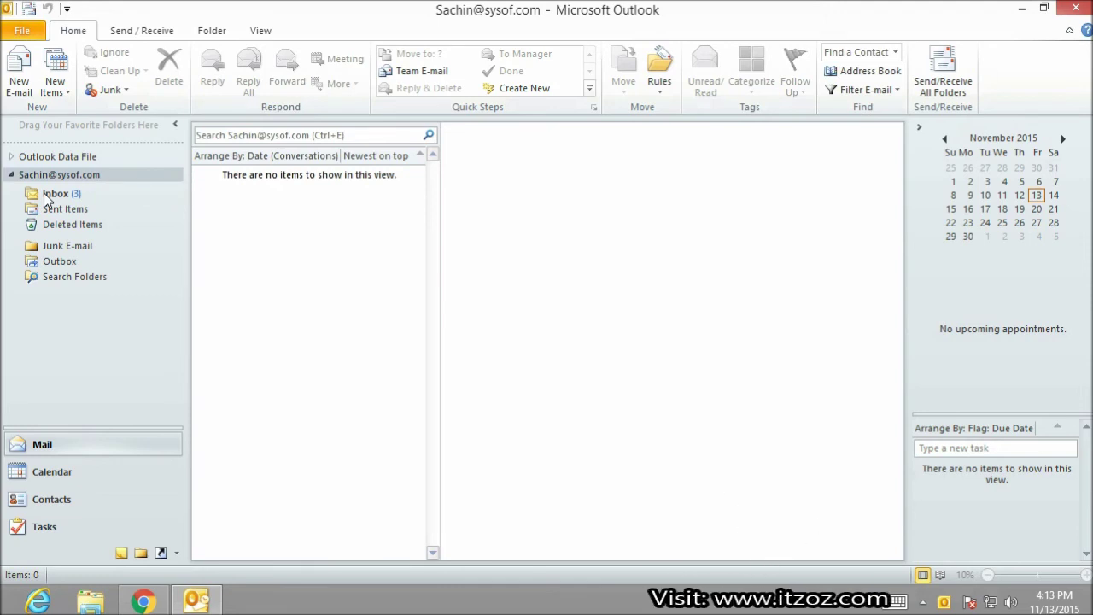
click(51, 194)
- Read the account notification, 'test 123', and Microsoft Outlook Test Message e-mails
click(256, 283)
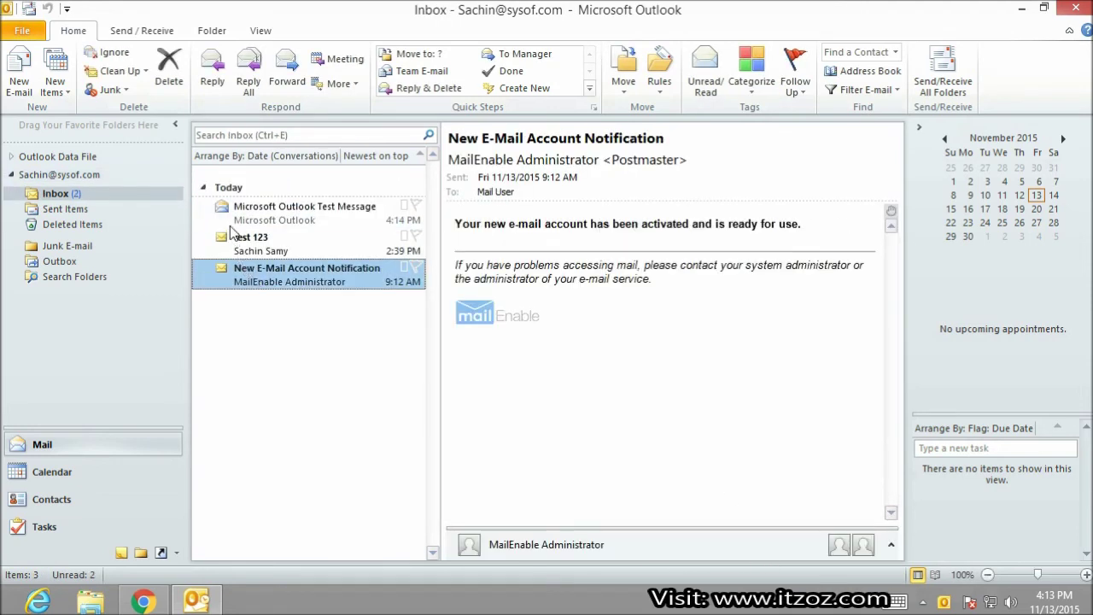
click(238, 243)
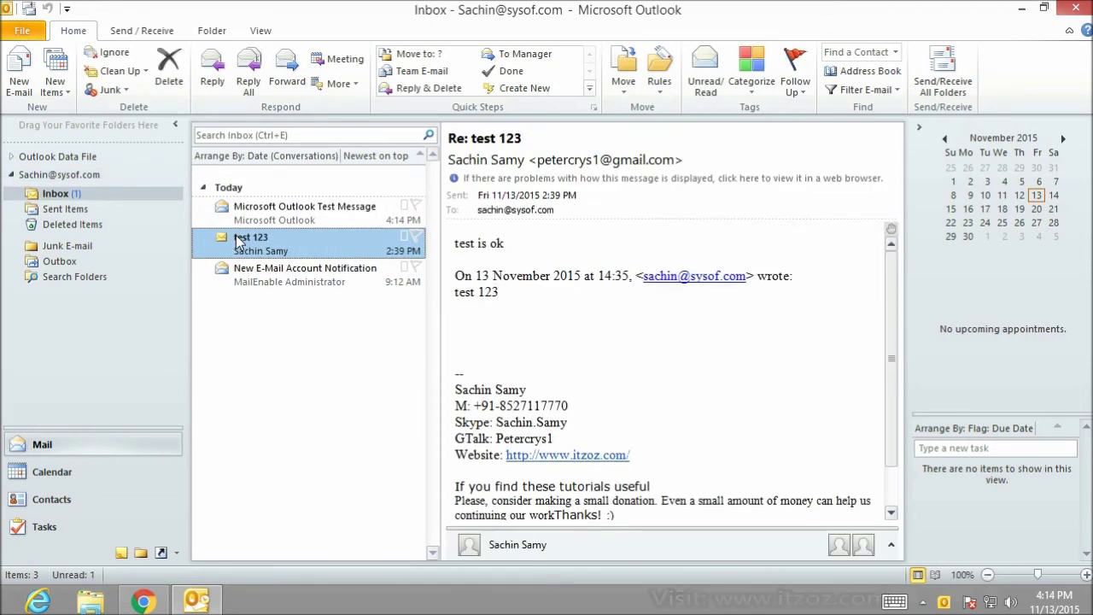
click(317, 216)
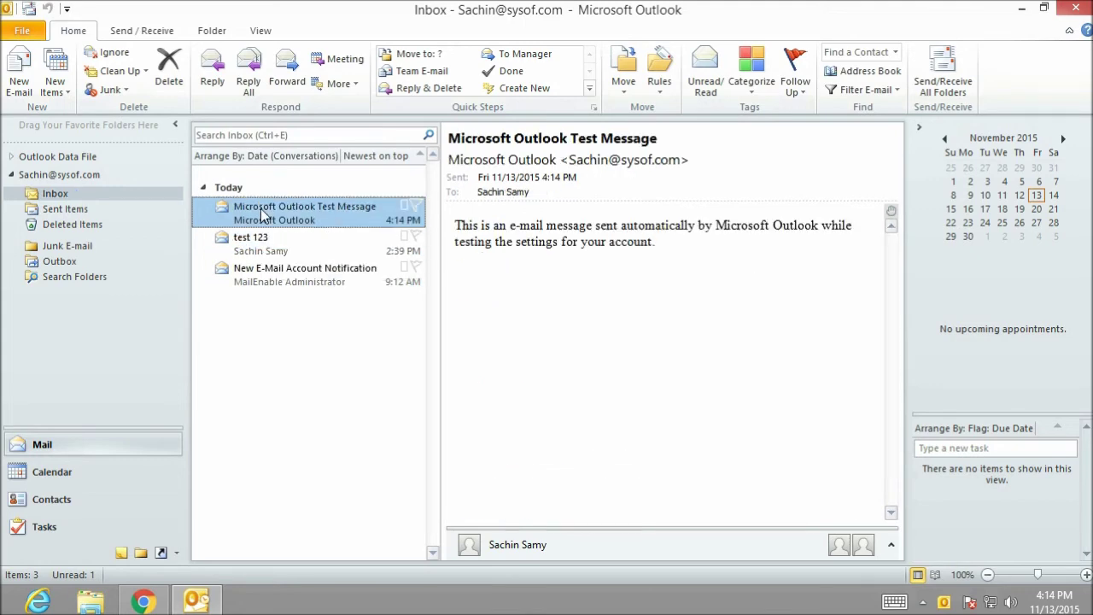
- Send a new e-mail to the Gmail address with subject 'test hello' and body 'testing hello'
click(18, 75)
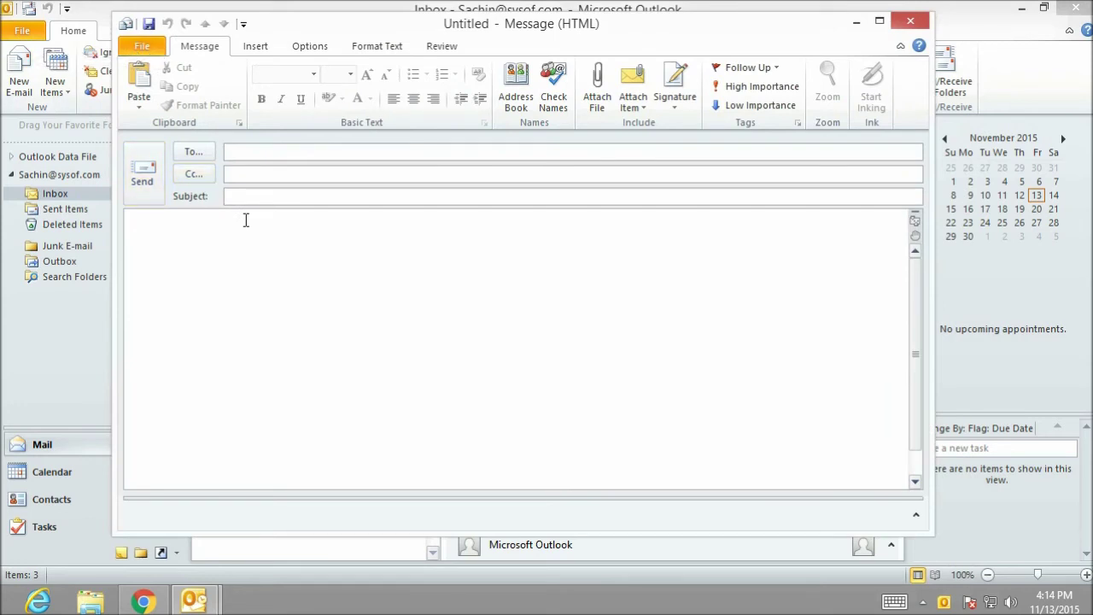
key(ctrl+v)
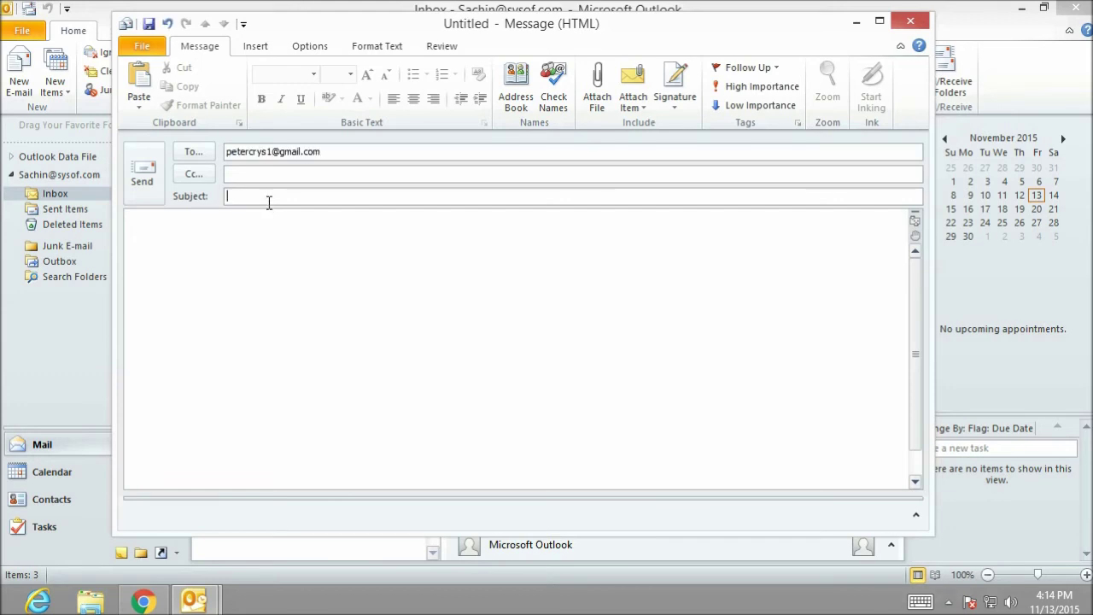
click(280, 229)
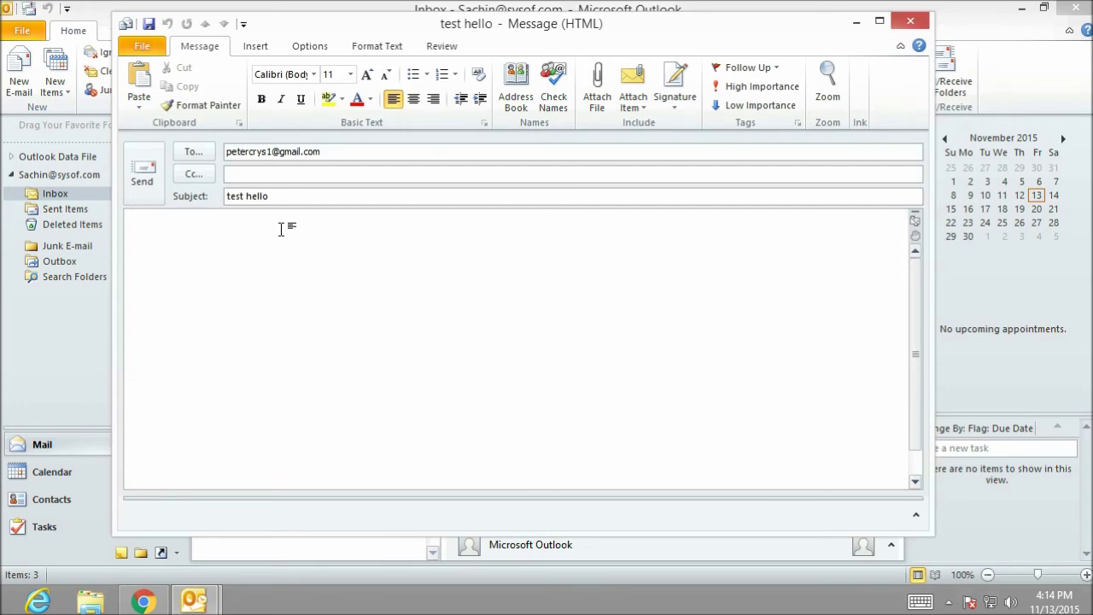
text(testing hello)
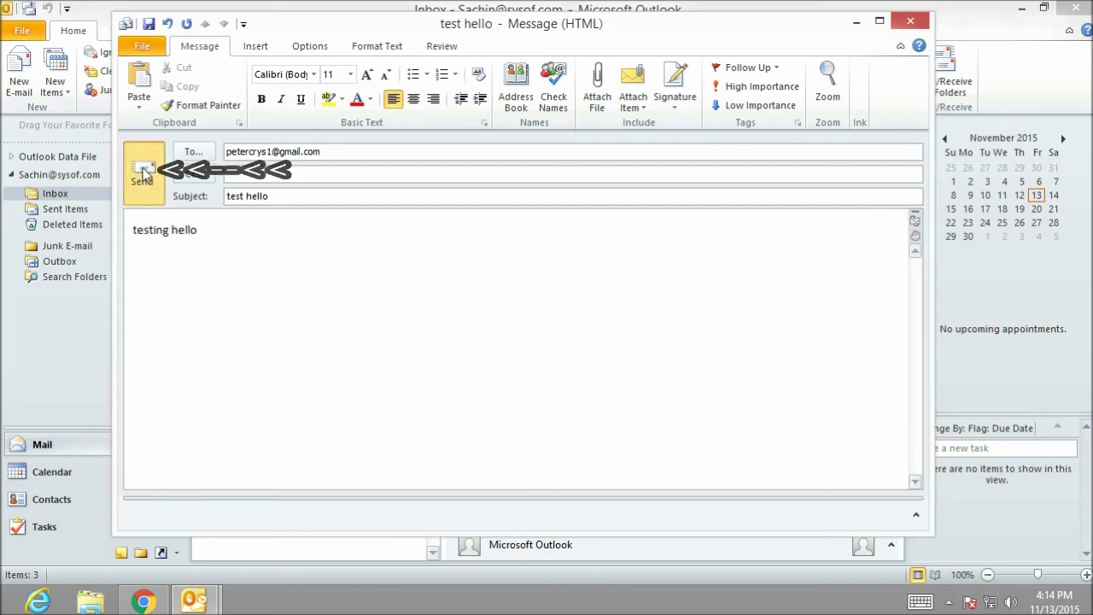
click(142, 173)
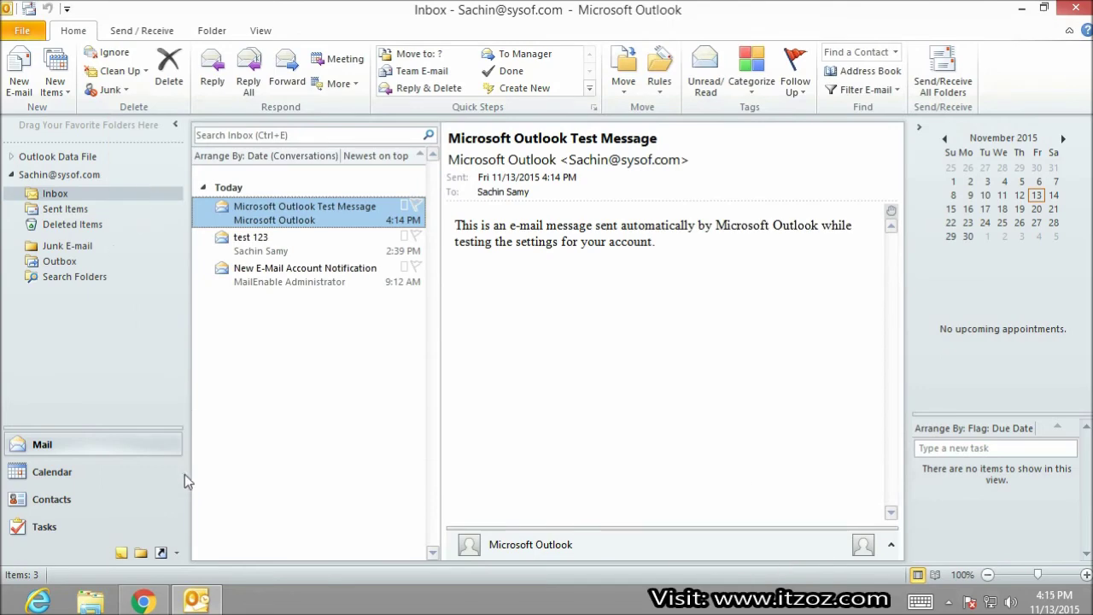
- Open the 'test hello' e-mail in Gmail and check its sender details showing sysof.com
click(143, 601)
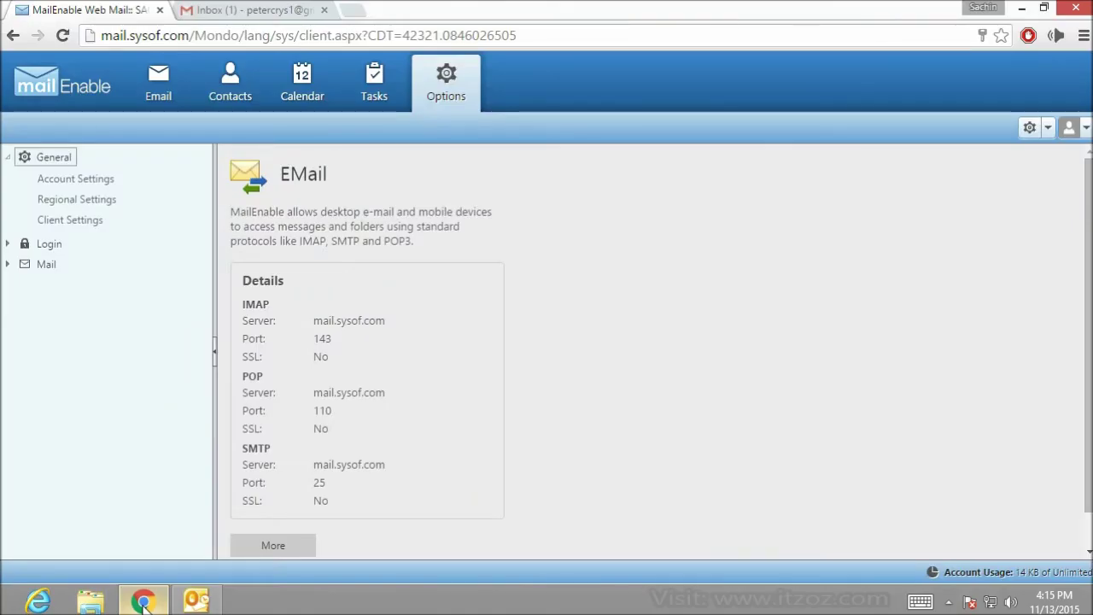
click(244, 12)
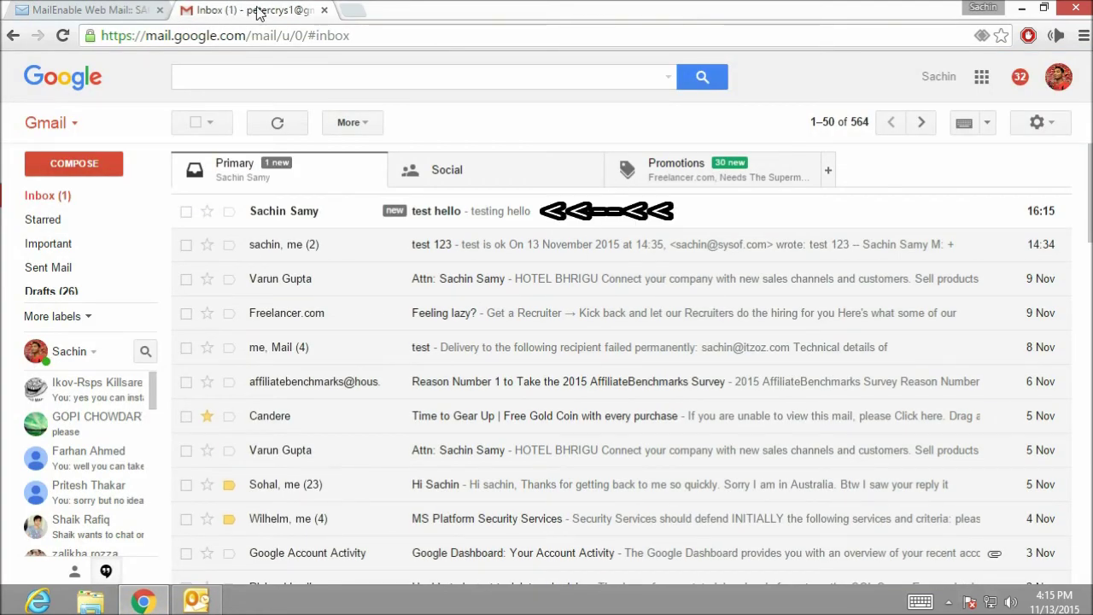
click(420, 214)
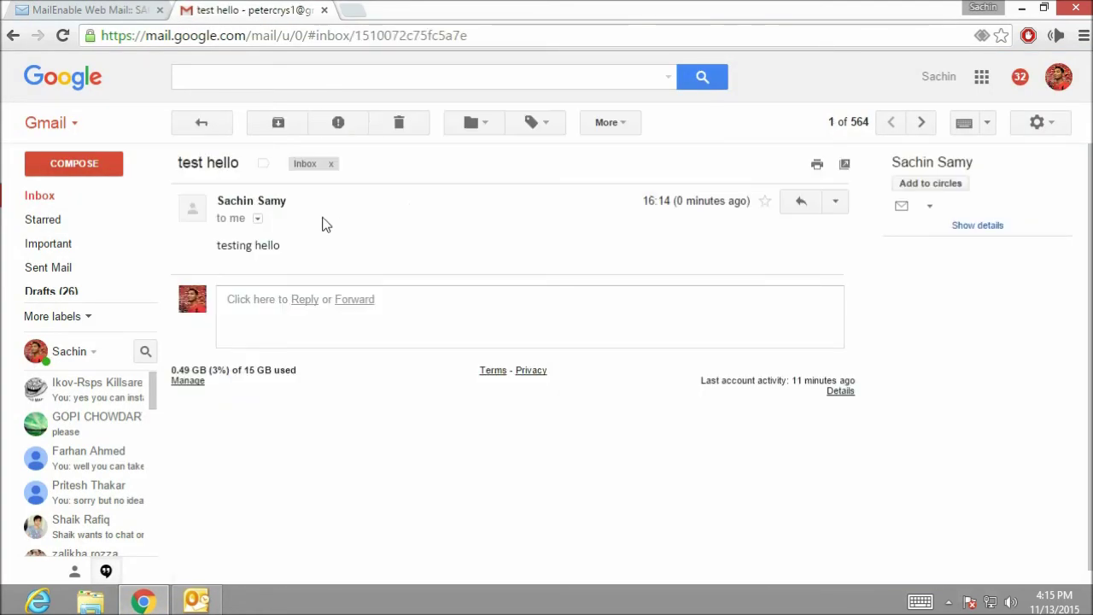
click(259, 220)
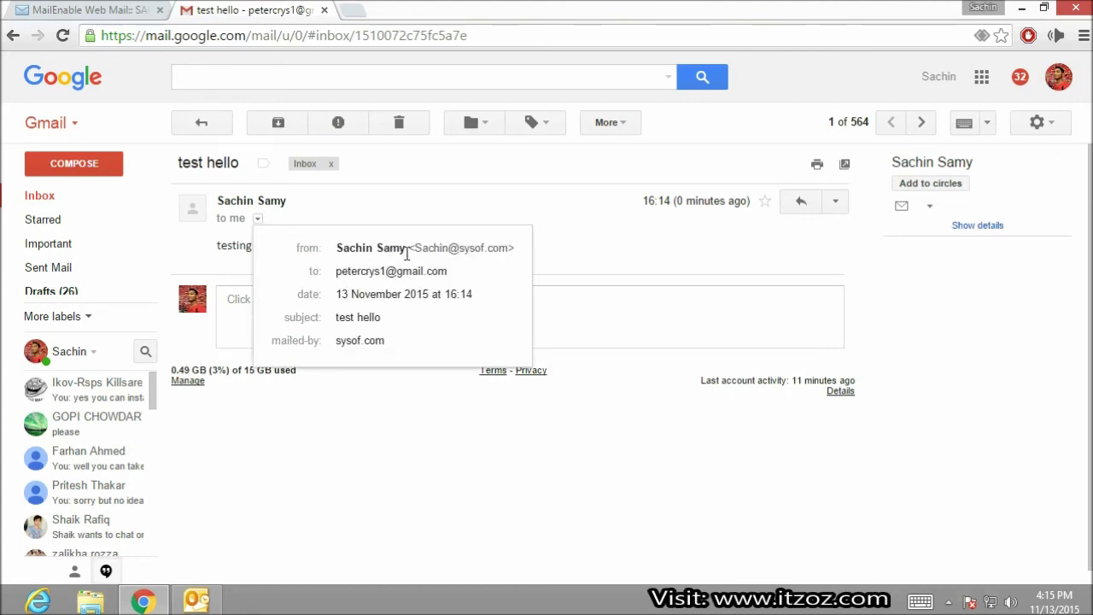
drag(415, 250, 503, 257)
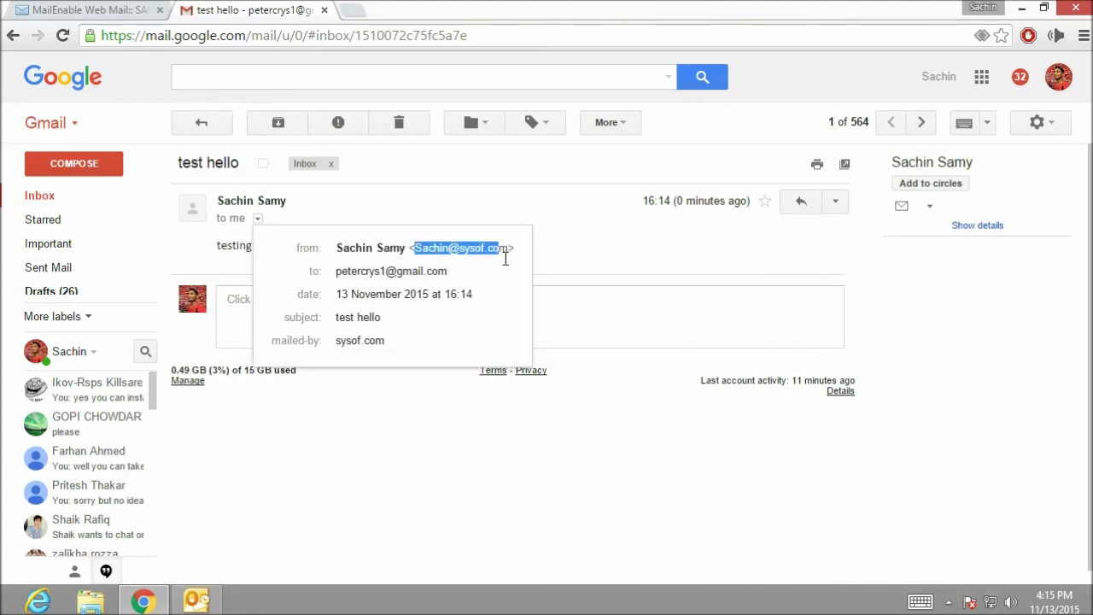
click(485, 260)
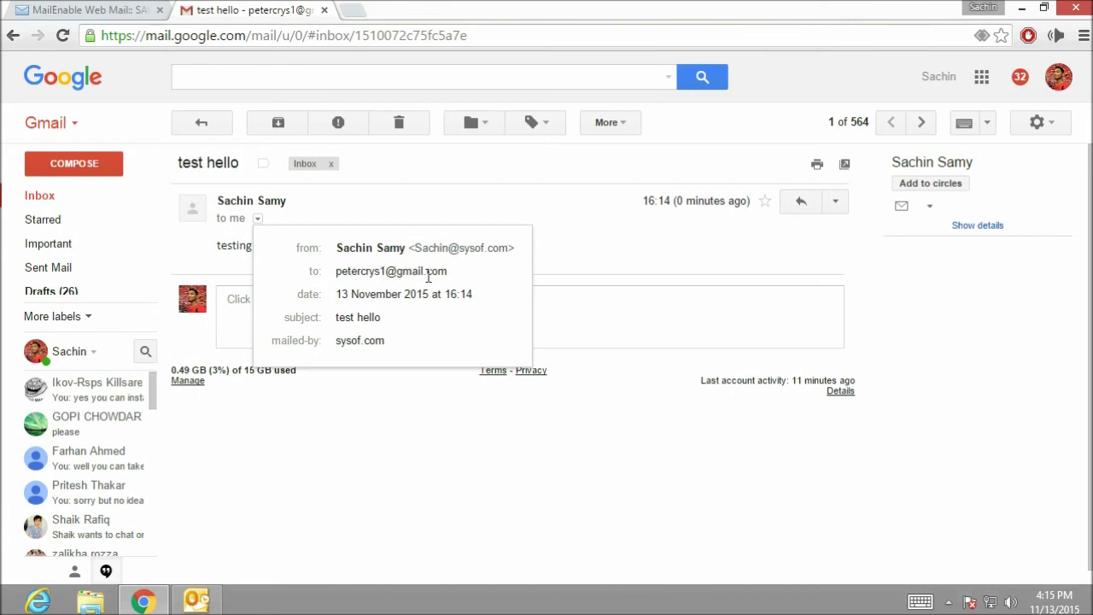
mouse_move(455, 281)
- Reply 'test ok' to the test hello e-mail from Gmail and switch back to Outlook
click(585, 268)
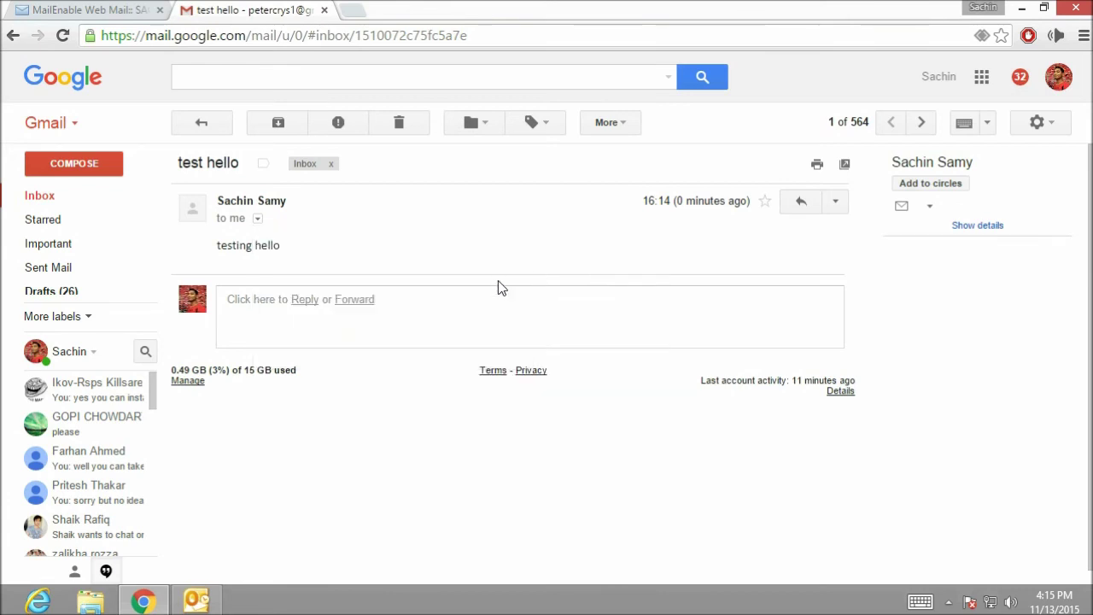
click(309, 308)
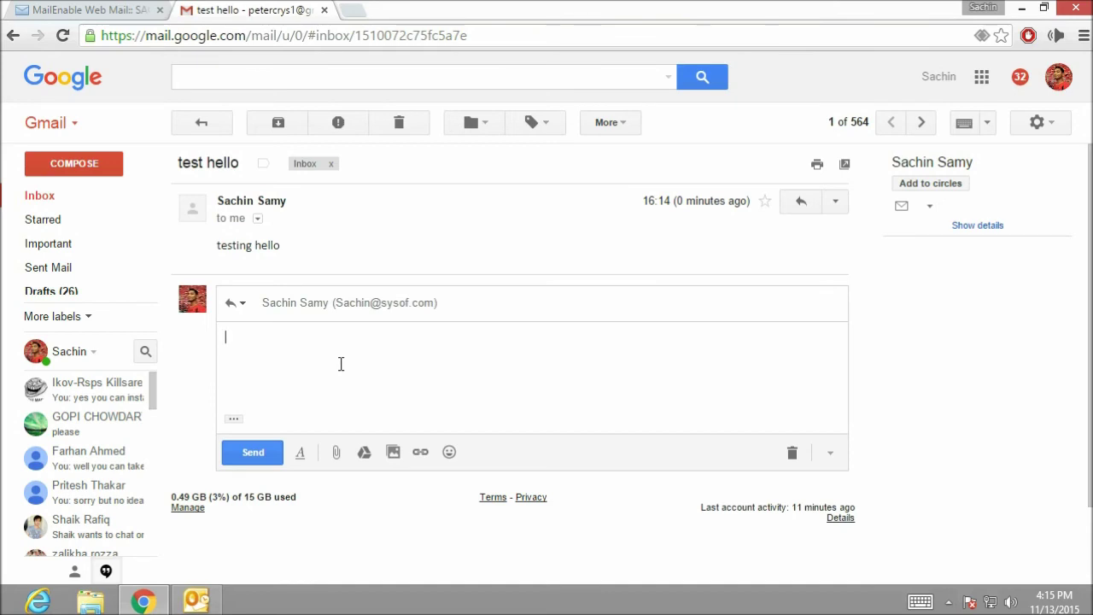
text(test ok)
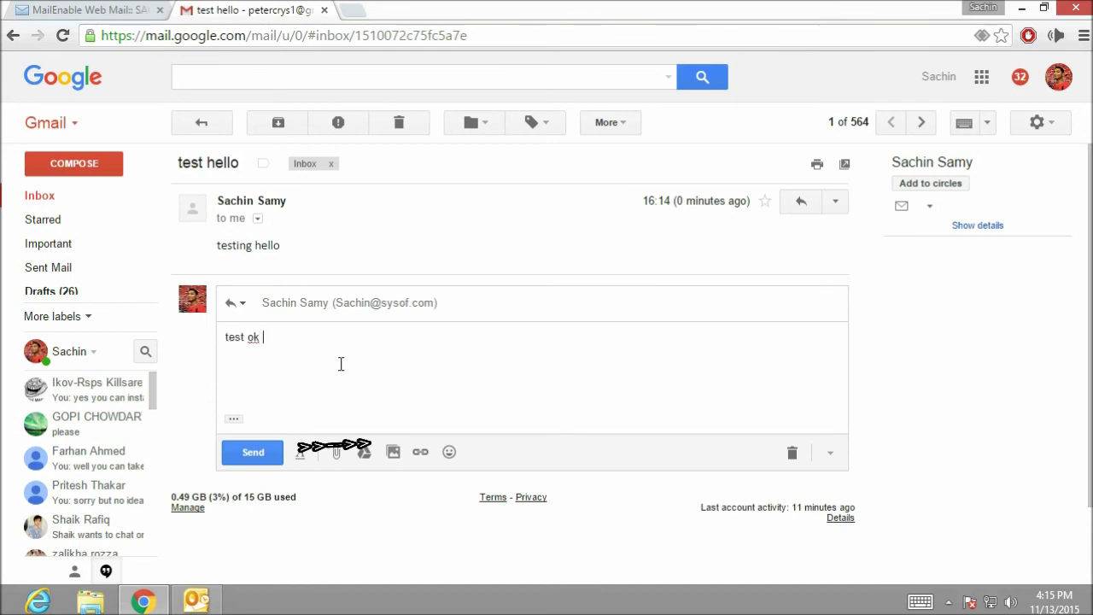
click(274, 455)
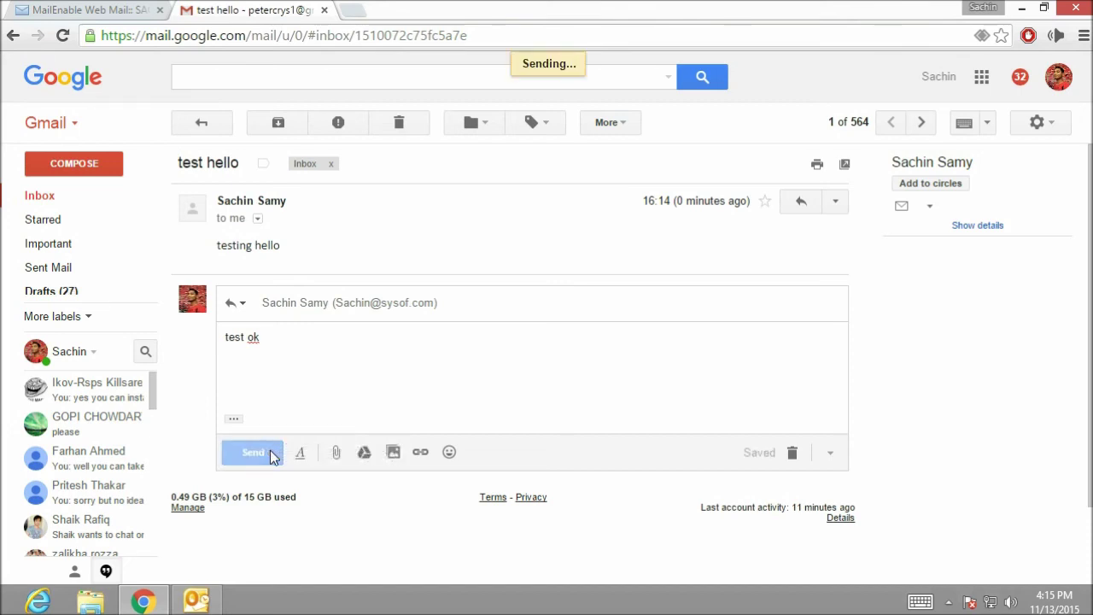
click(213, 602)
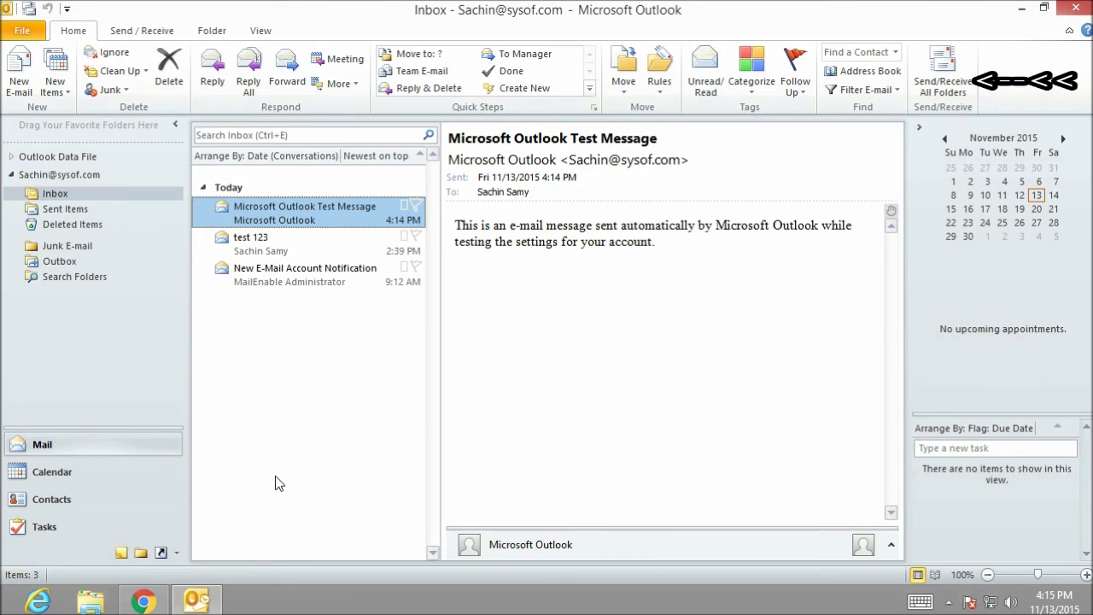
- Send/Receive to fetch and read the Gmail 'test ok' reply, then minimize Outlook and Chrome
click(944, 86)
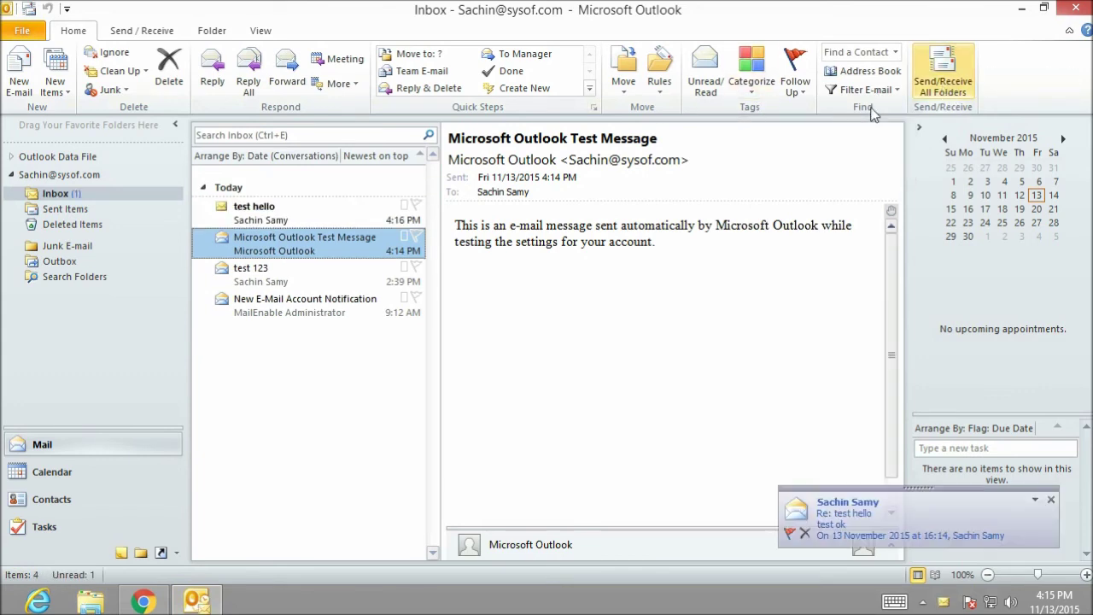
click(253, 223)
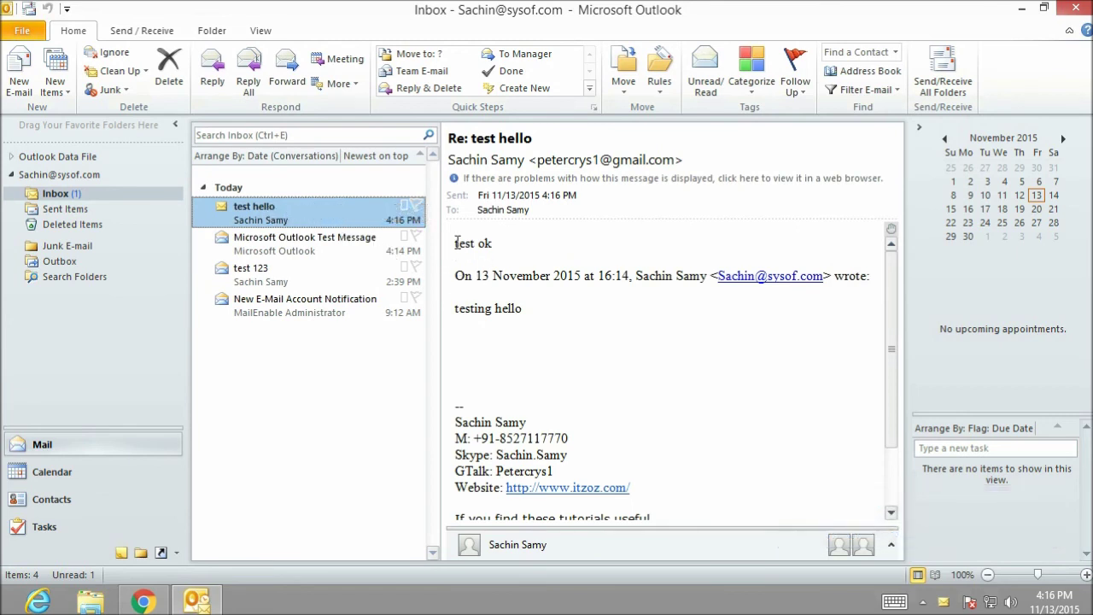
drag(454, 244, 502, 245)
click(543, 252)
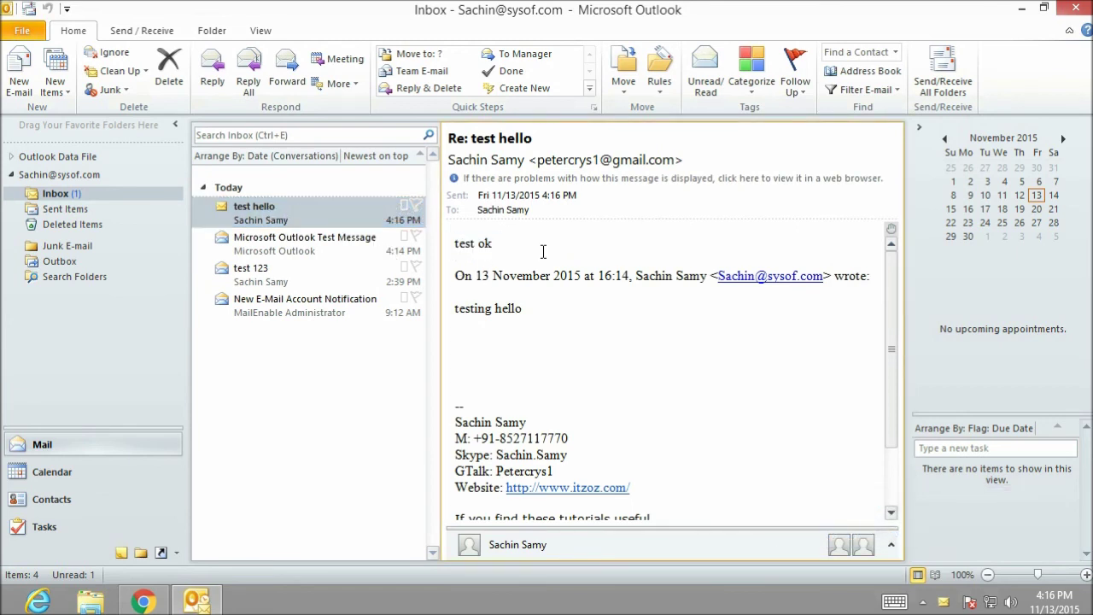
click(1024, 7)
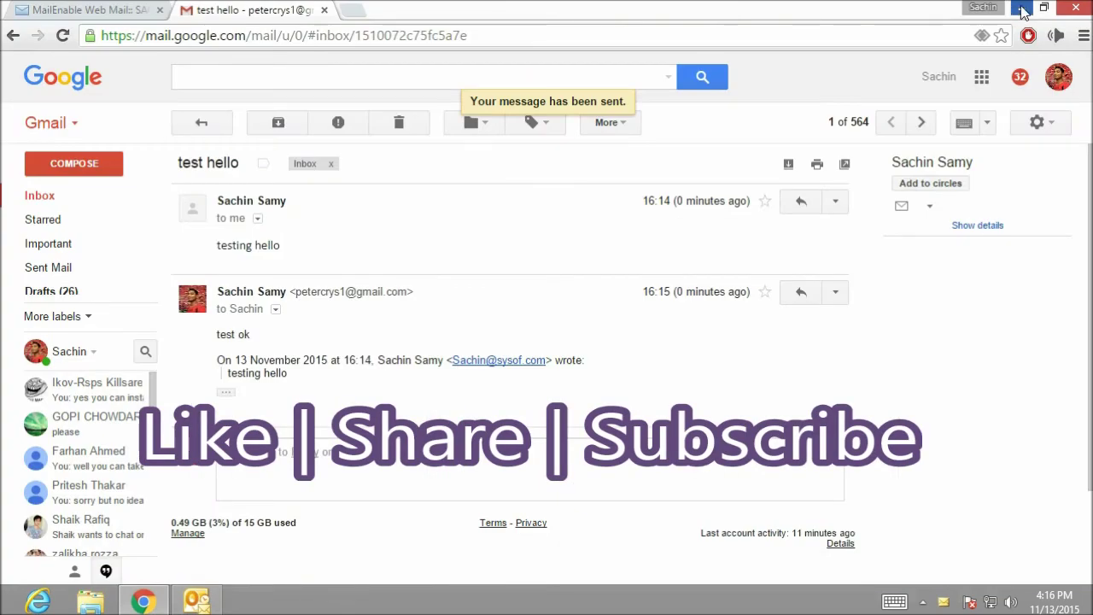
click(1009, 10)
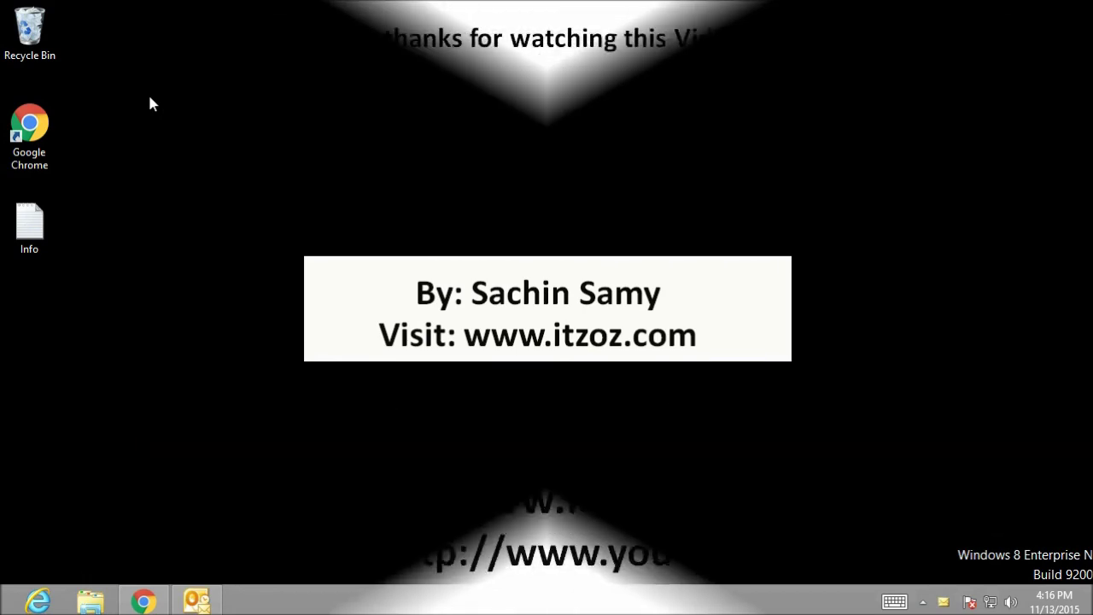